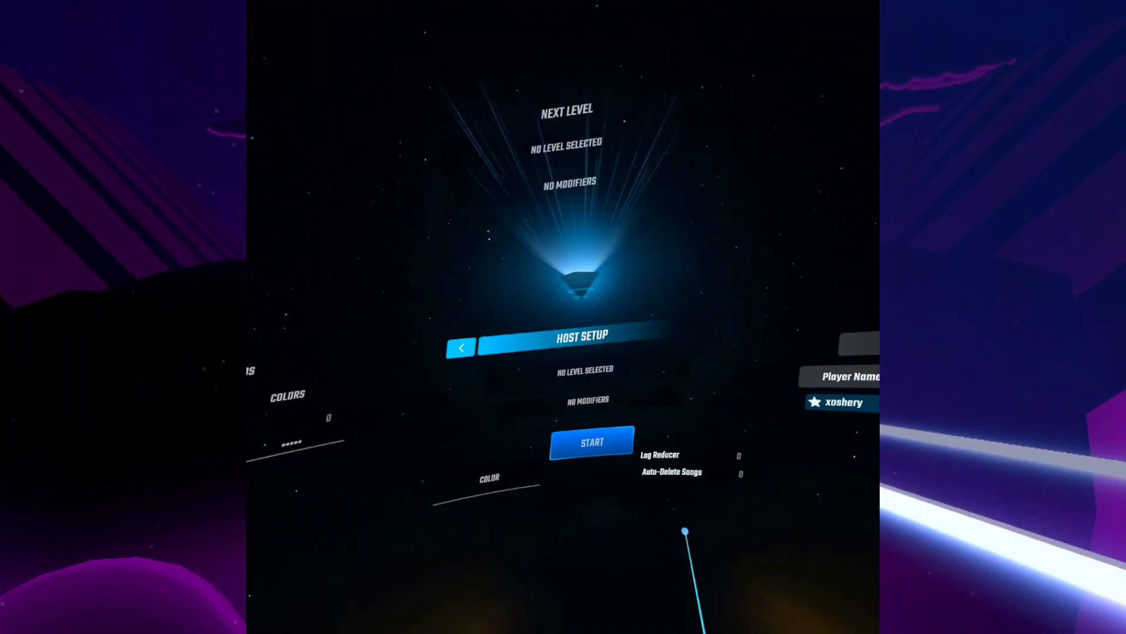
Choose 7 Rings by Ariana Grande at Hard difficulty as the next level in the multiplayer host setup.
left_click(581, 370)
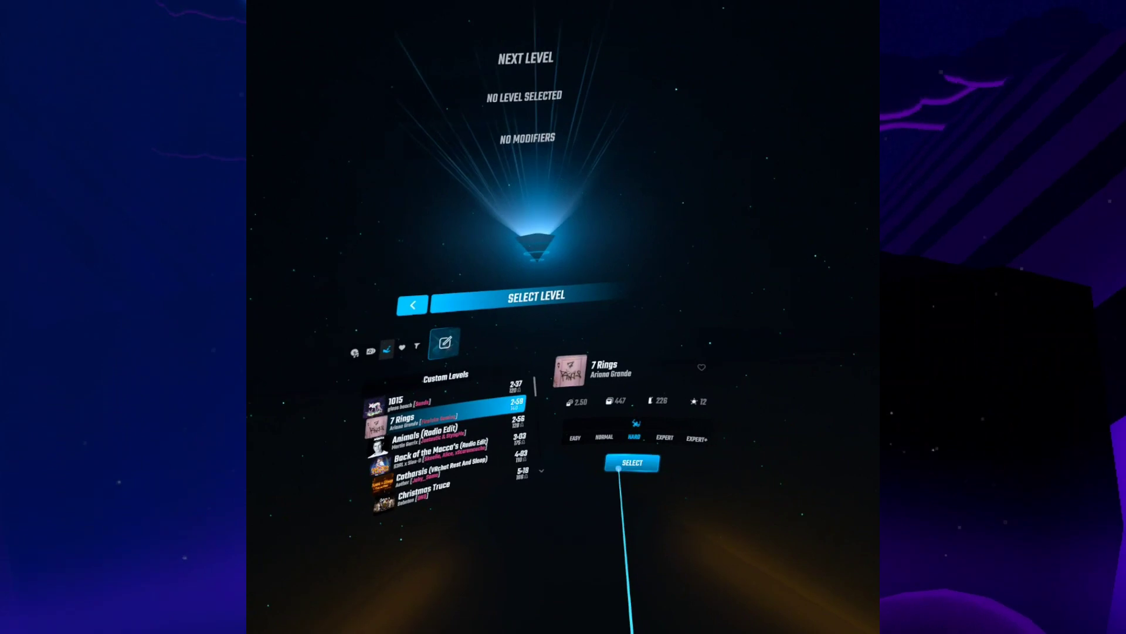
left_click(619, 466)
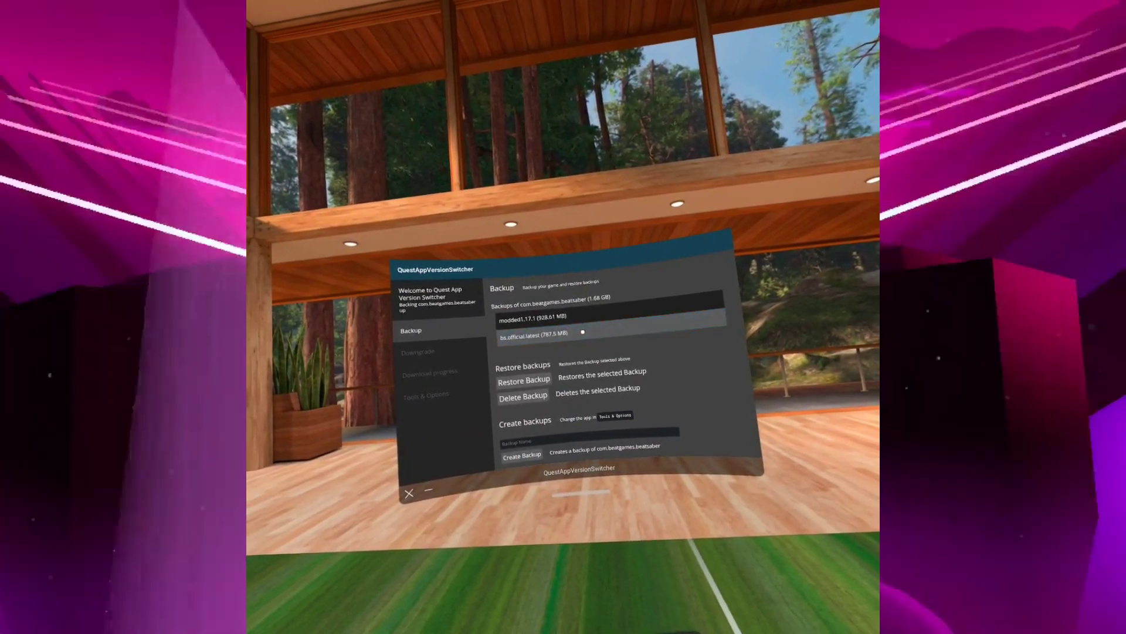
Select the bs.official.latest backup of Beat Saber in QuestAppVersionSwitcher.
left_click(582, 332)
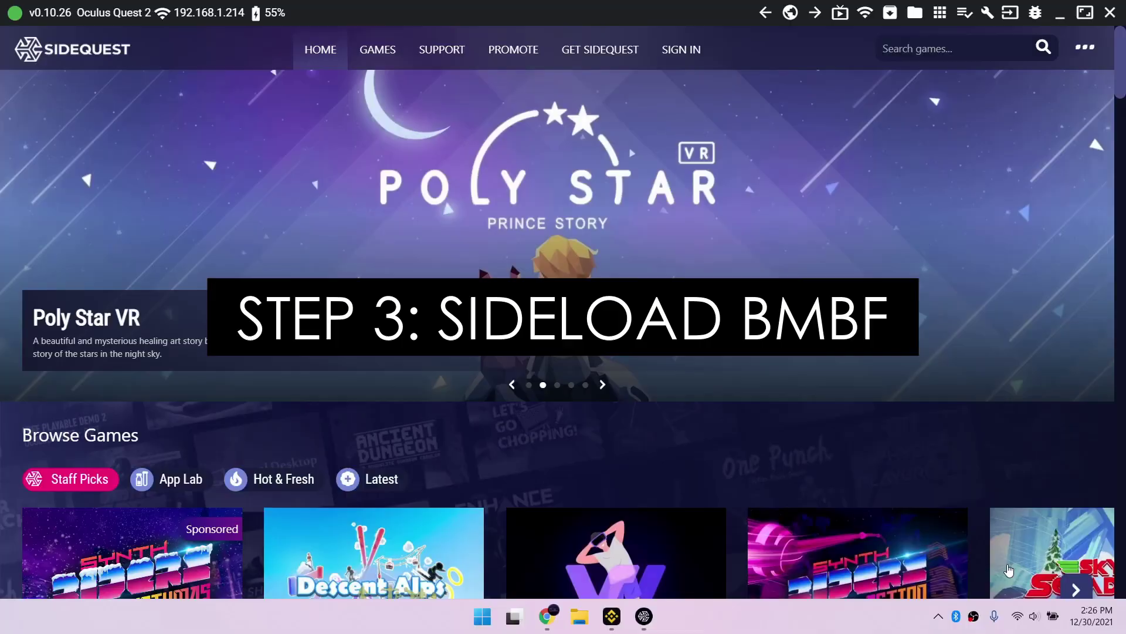
Search SideQuest for bmbf, open the BMBF app page and start sideloading the app to the headset.
left_click(908, 54)
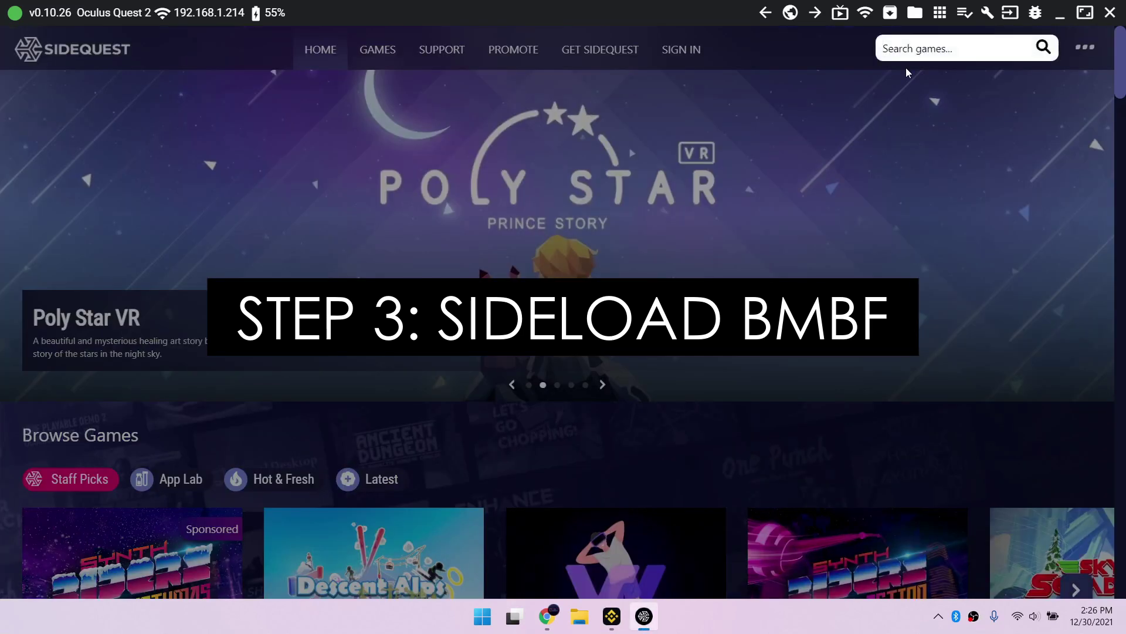
type("bmbf")
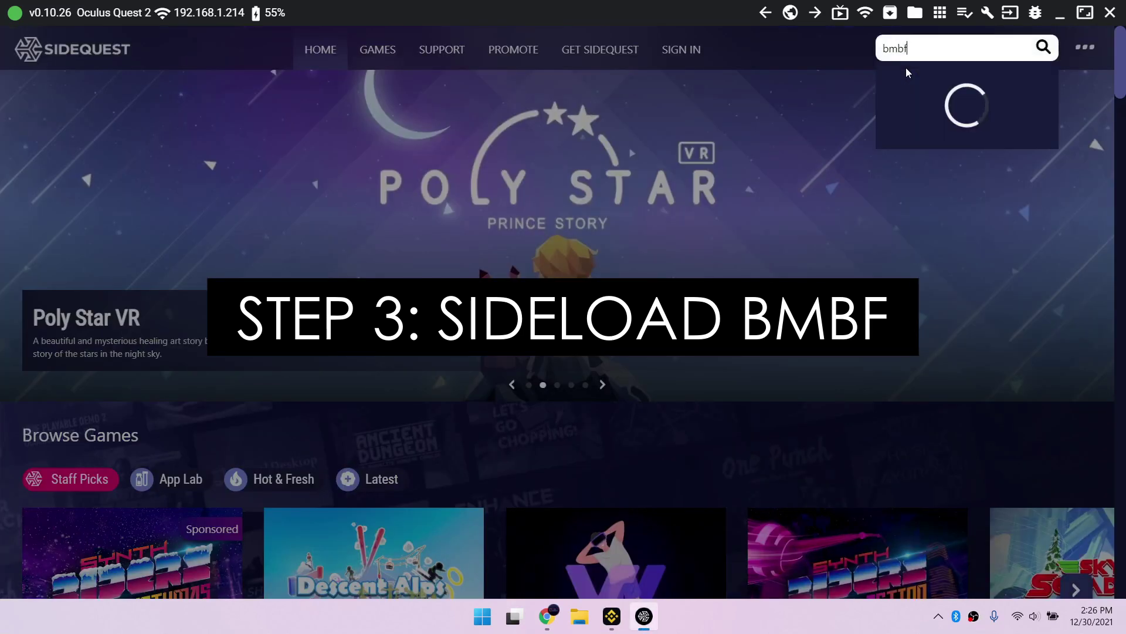
left_click(908, 72)
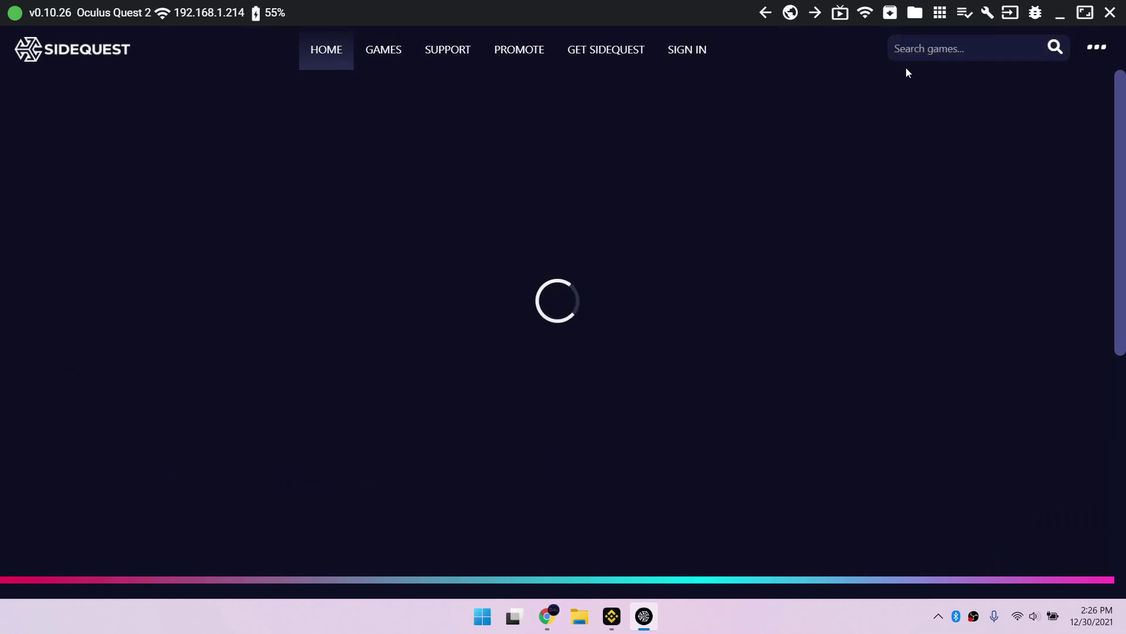
scroll(1015, 276, "down", 4)
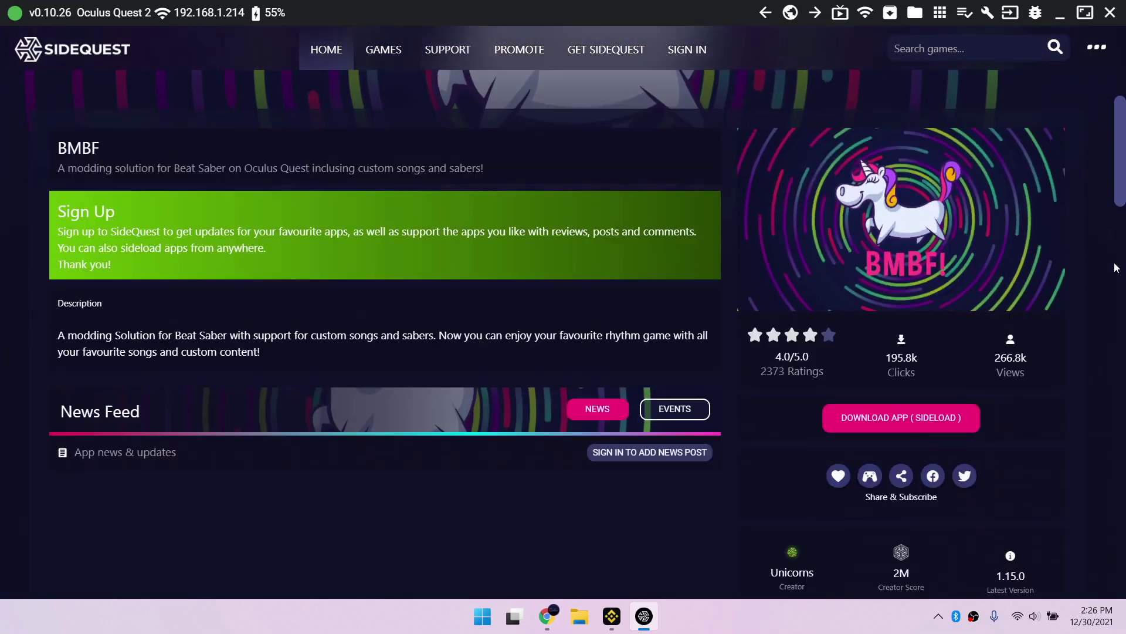
left_click(886, 357)
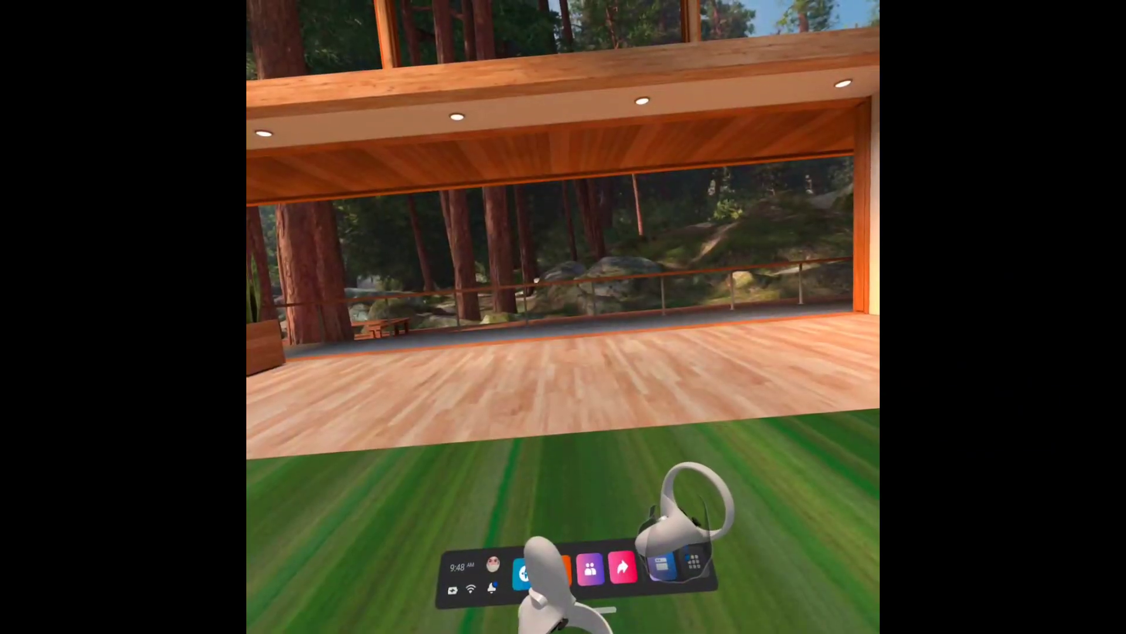
Open BMBF on the headset, continue past the setup introduction and uninstall Beat Saber.
left_click(611, 371)
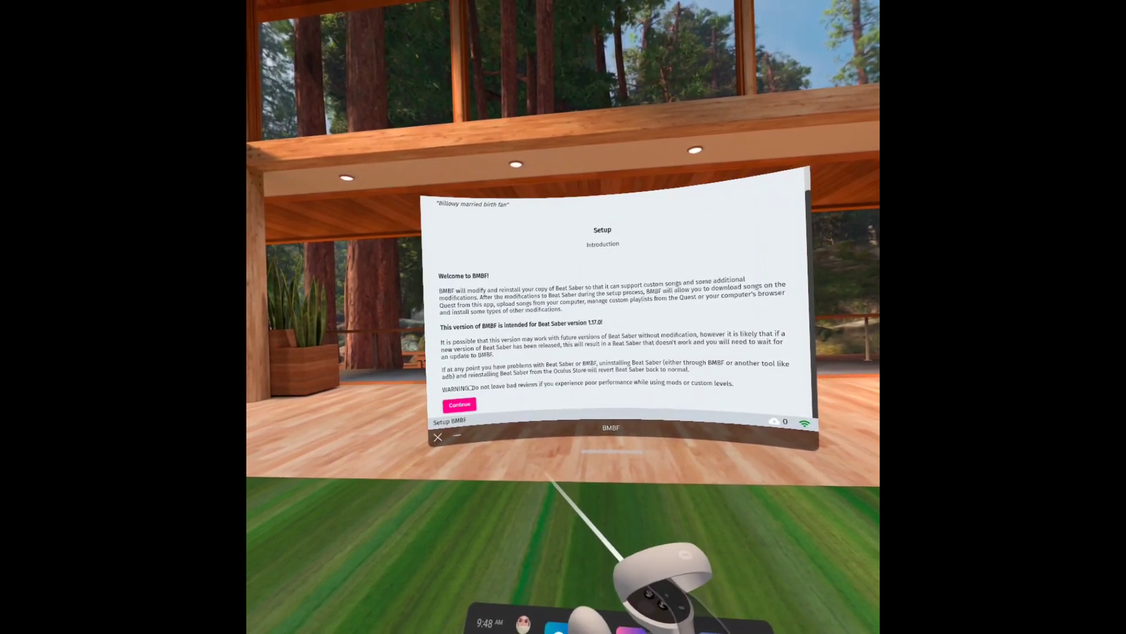
left_click(463, 403)
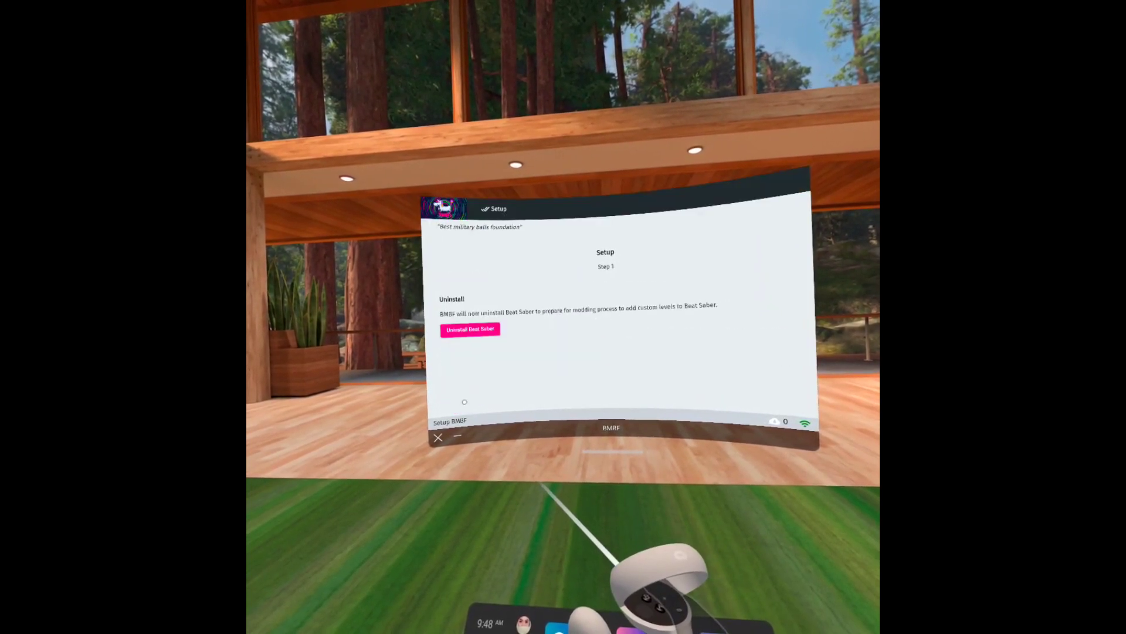
left_click(471, 329)
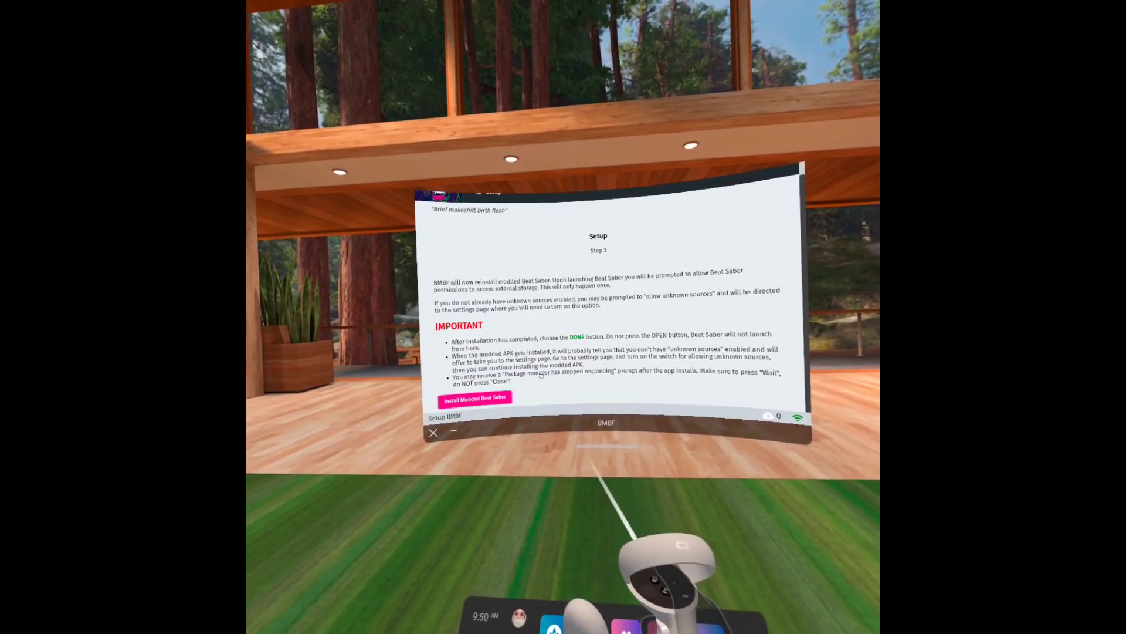
Install the modded Beat Saber through BMBF, and close the Restore App dialog without restoring the store version.
left_click(482, 398)
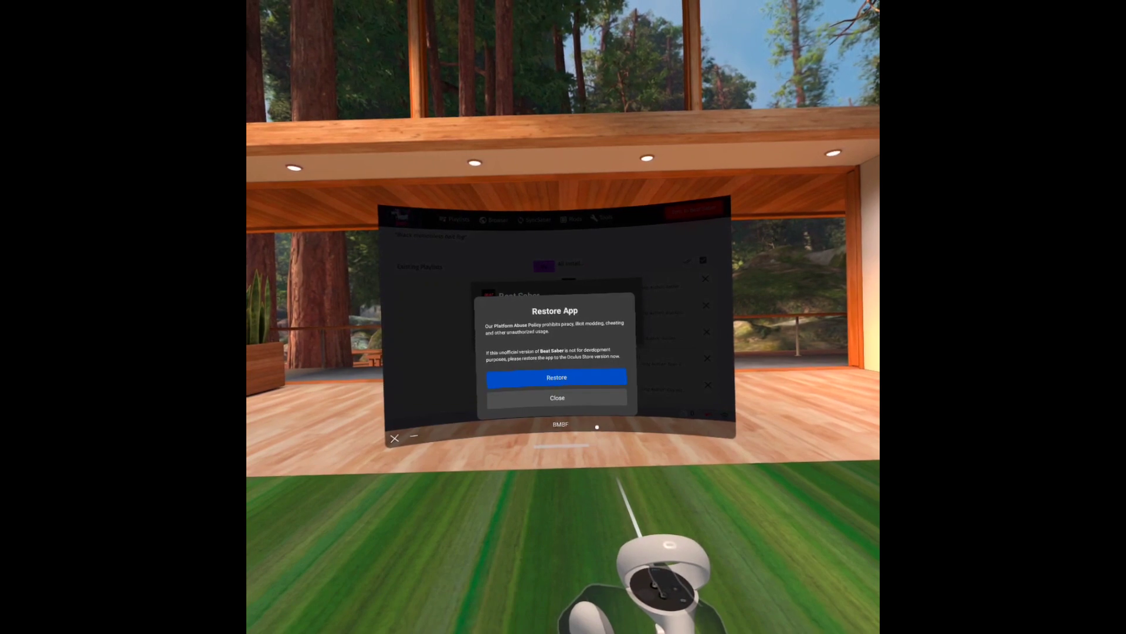
left_click(555, 400)
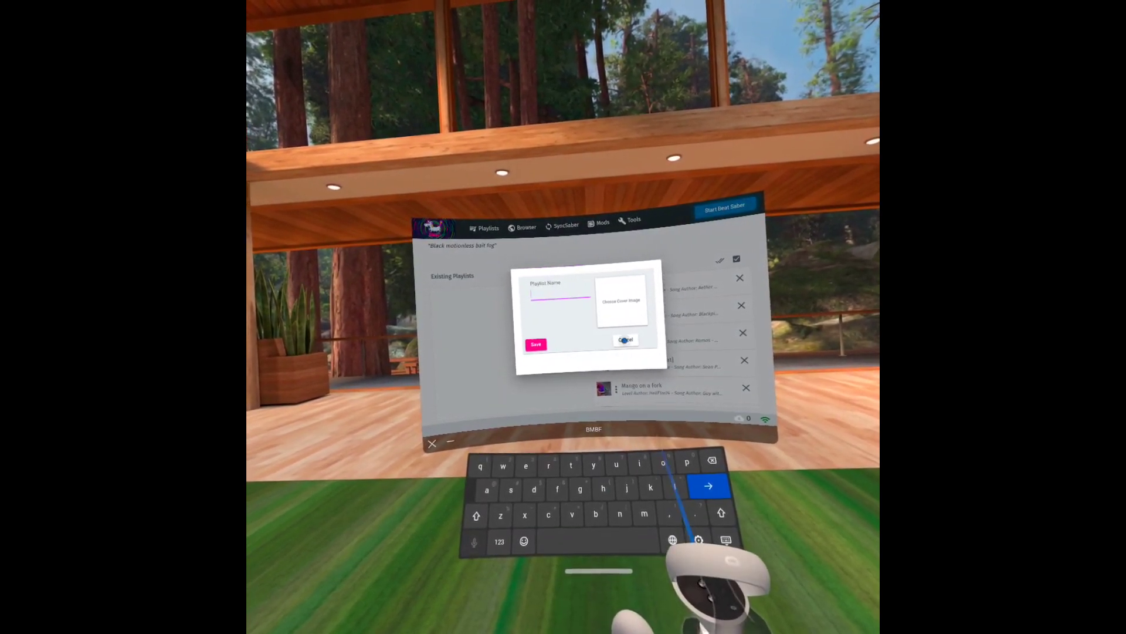
left_click(624, 340)
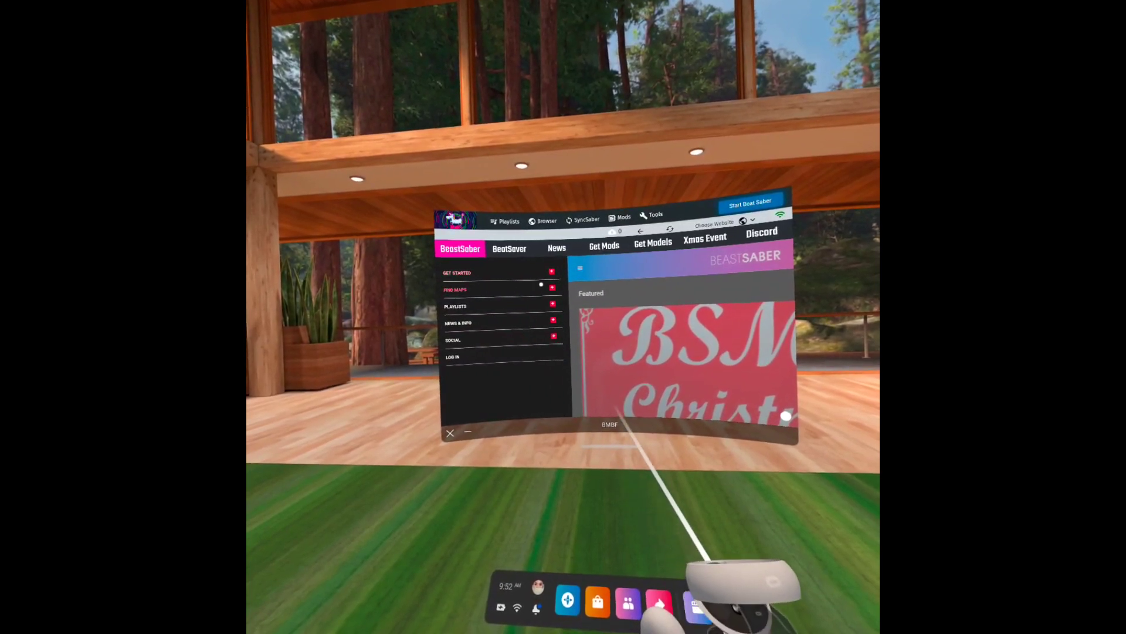
Open BeastSaber's top maps of the last 7 days in the BMBF browser and filter them to Normal difficulty.
left_click(534, 306)
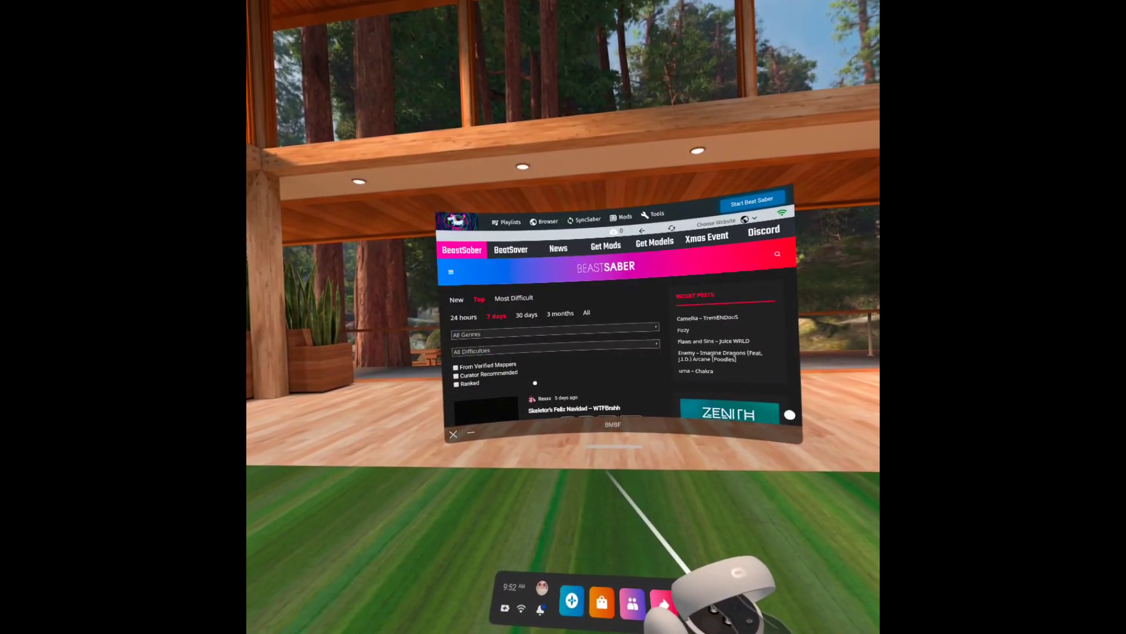
left_click(569, 332)
scroll(575, 341, "down", 5)
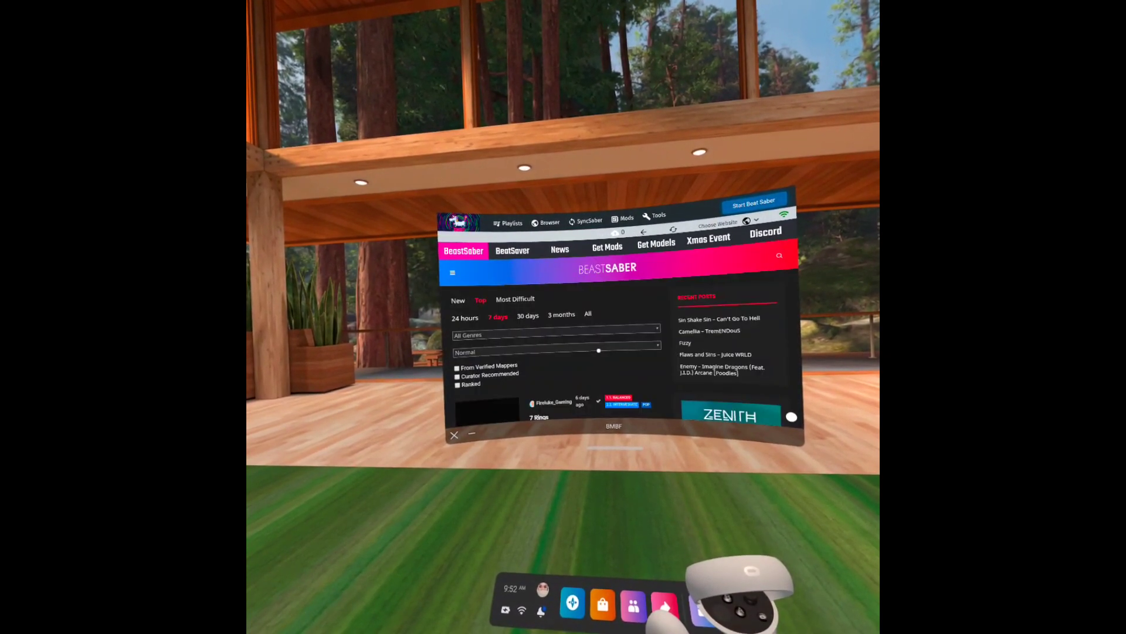
Download the maps 7 Rings and Sabaton – Christmas Truce from the filtered BeastSaber list.
scroll(597, 350, "down", 4)
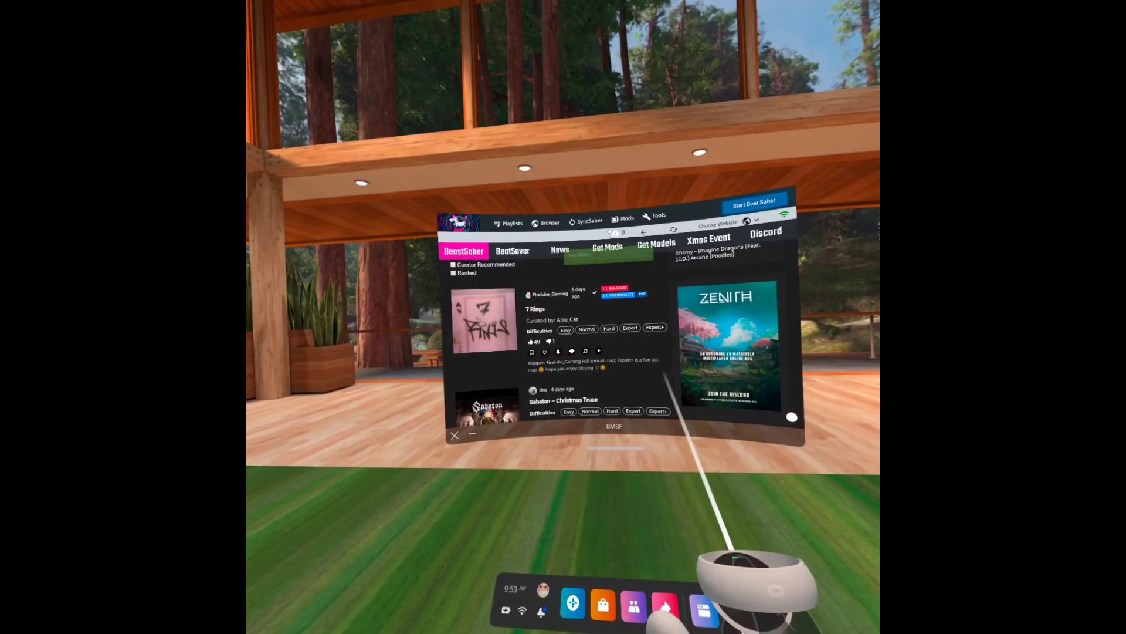
scroll(619, 321, "down", 3)
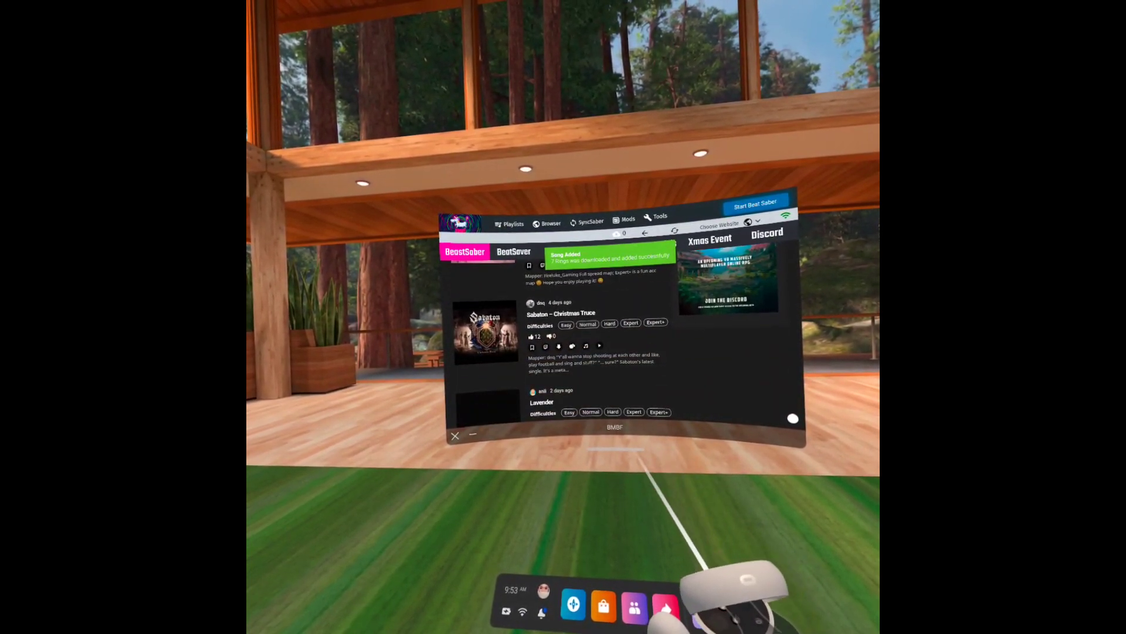
left_click(558, 345)
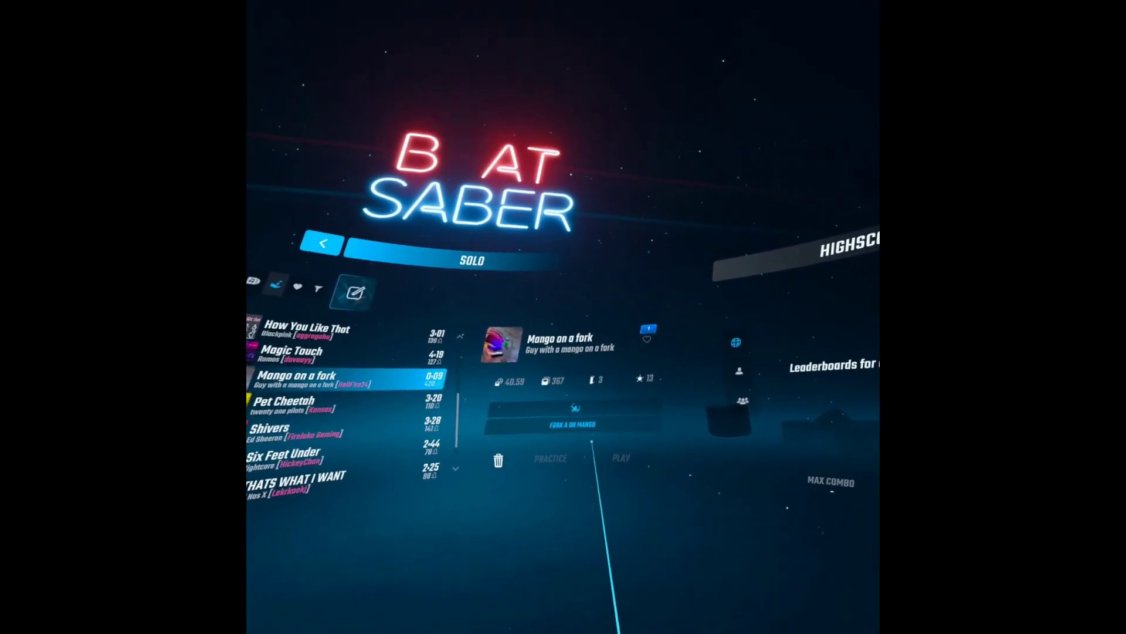
Open the map information badge of Mango on a fork in Beat Saber's solo song list.
left_click(648, 330)
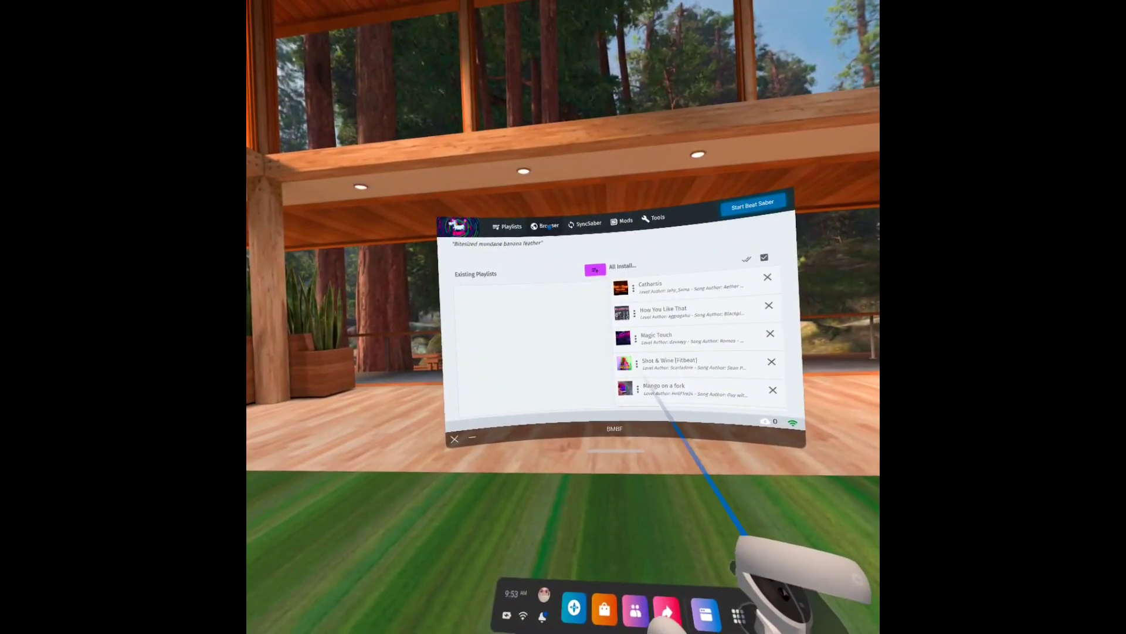
Open the released mods list in the BMBF browser and queue Noodle Extensions for installation.
left_click(549, 226)
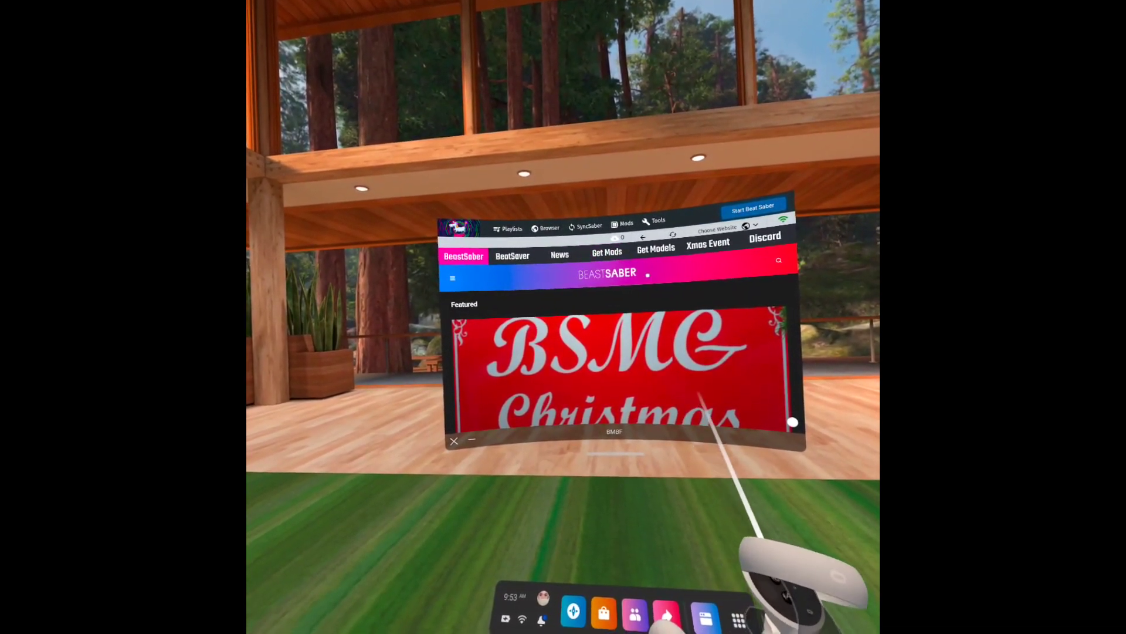
left_click(605, 255)
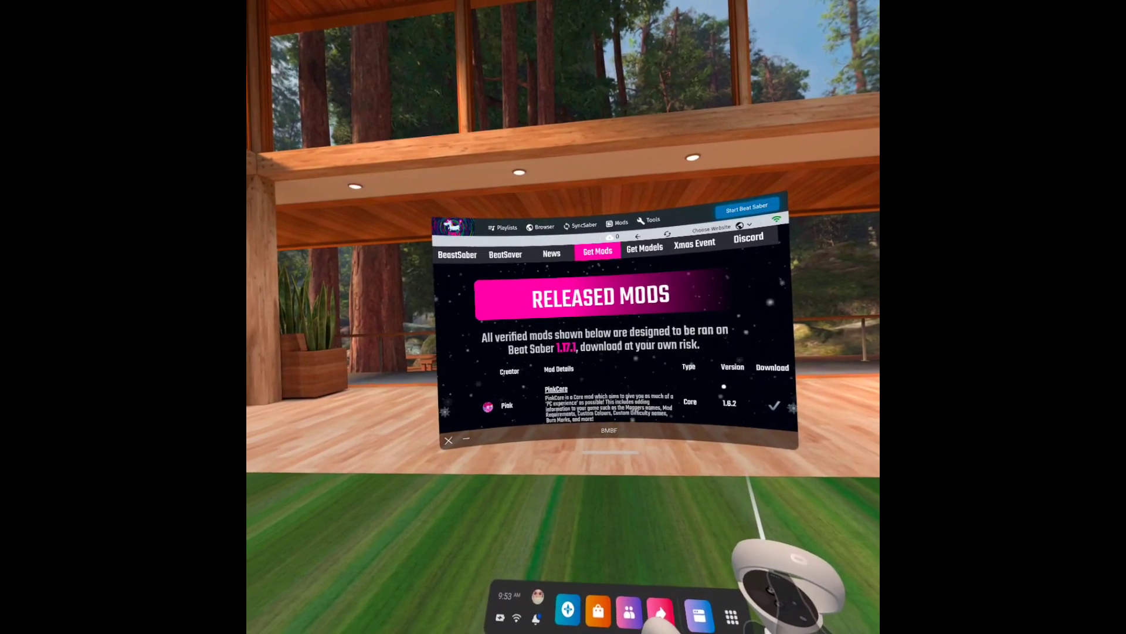
scroll(724, 387, "down", 5)
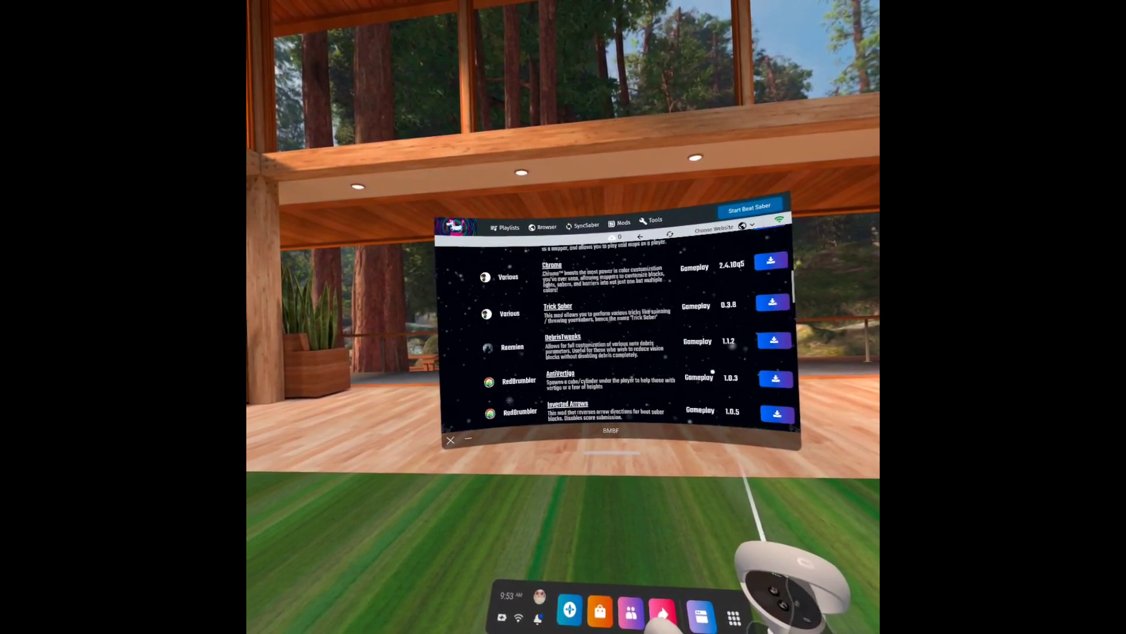
scroll(713, 372, "up", 5)
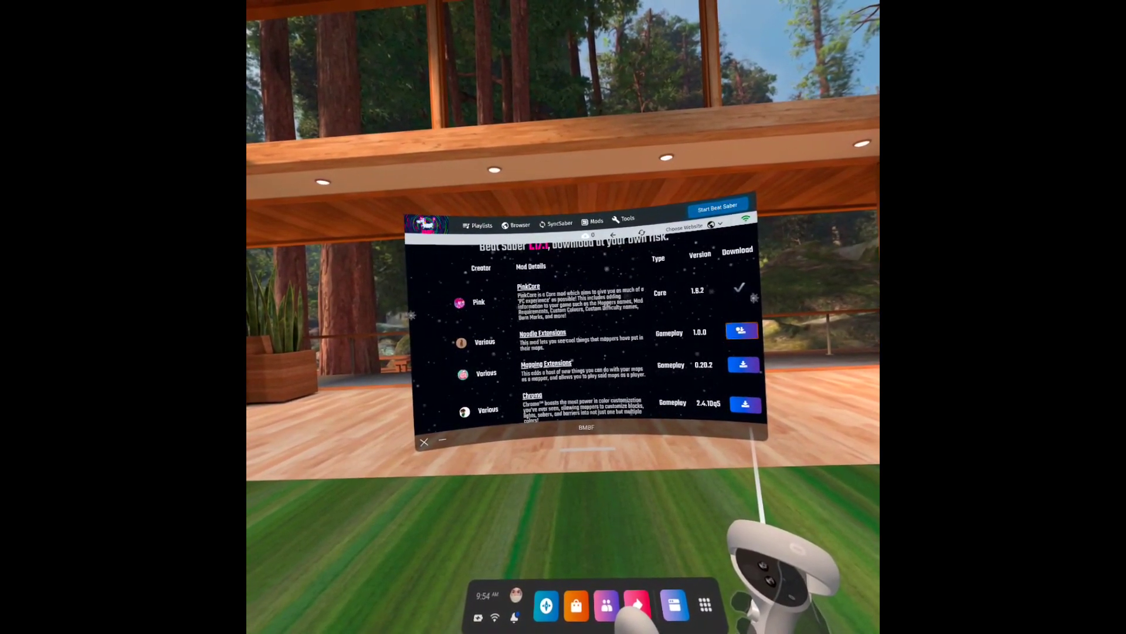
left_click(738, 332)
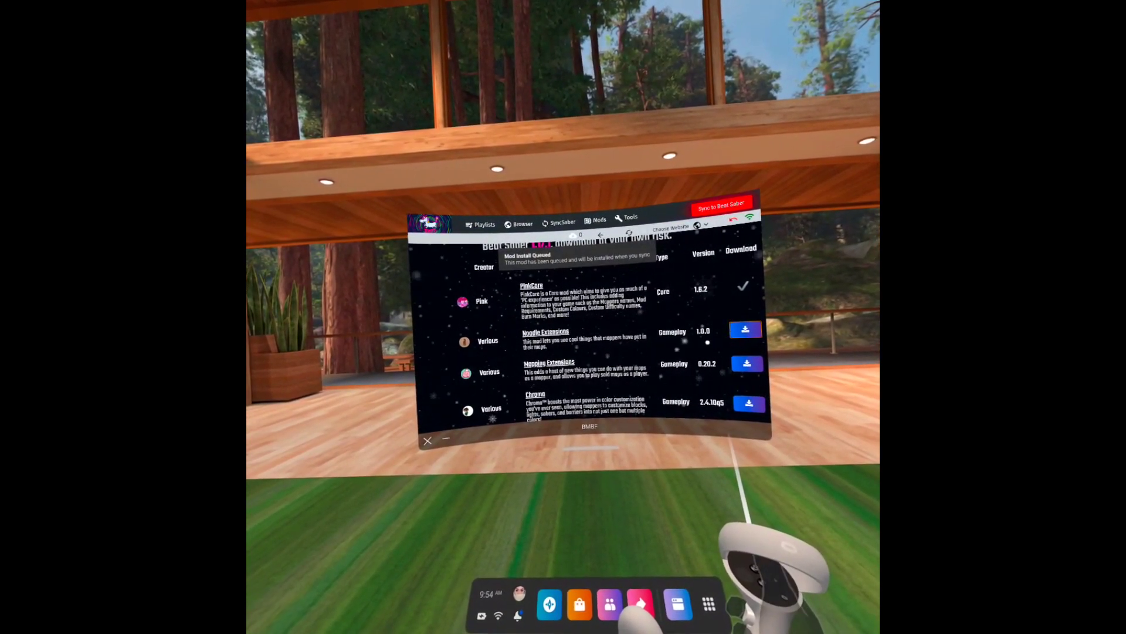
scroll(714, 342, "down", 1)
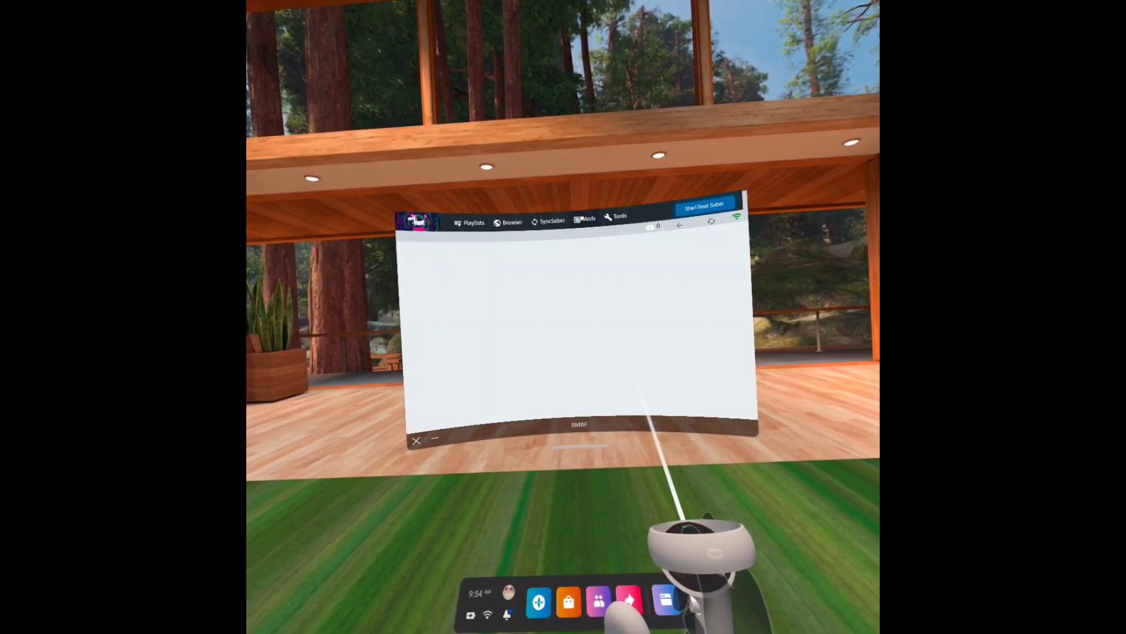
Find Chroma in BMBF's installed mods list and turn it off.
scroll(629, 313, "down", 3)
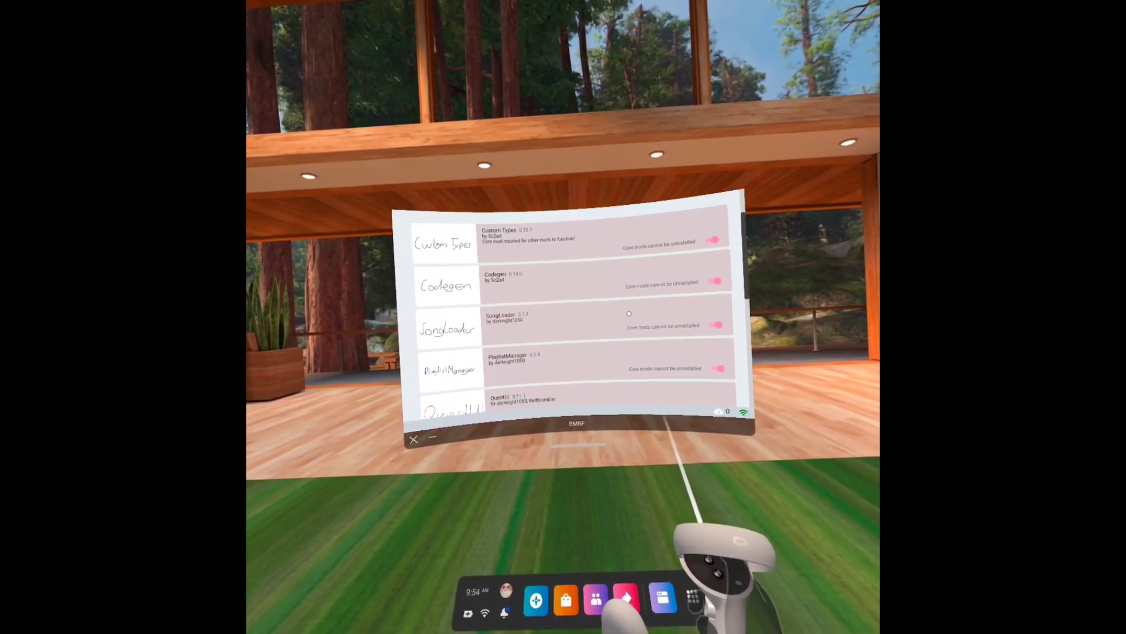
scroll(628, 310, "down", 5)
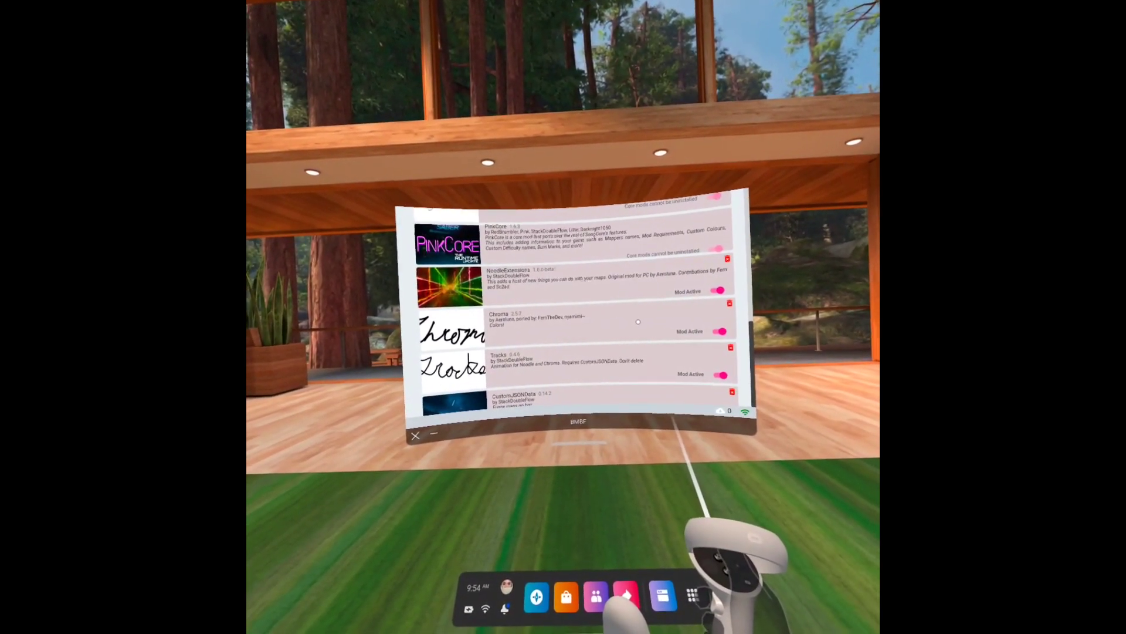
left_click(716, 330)
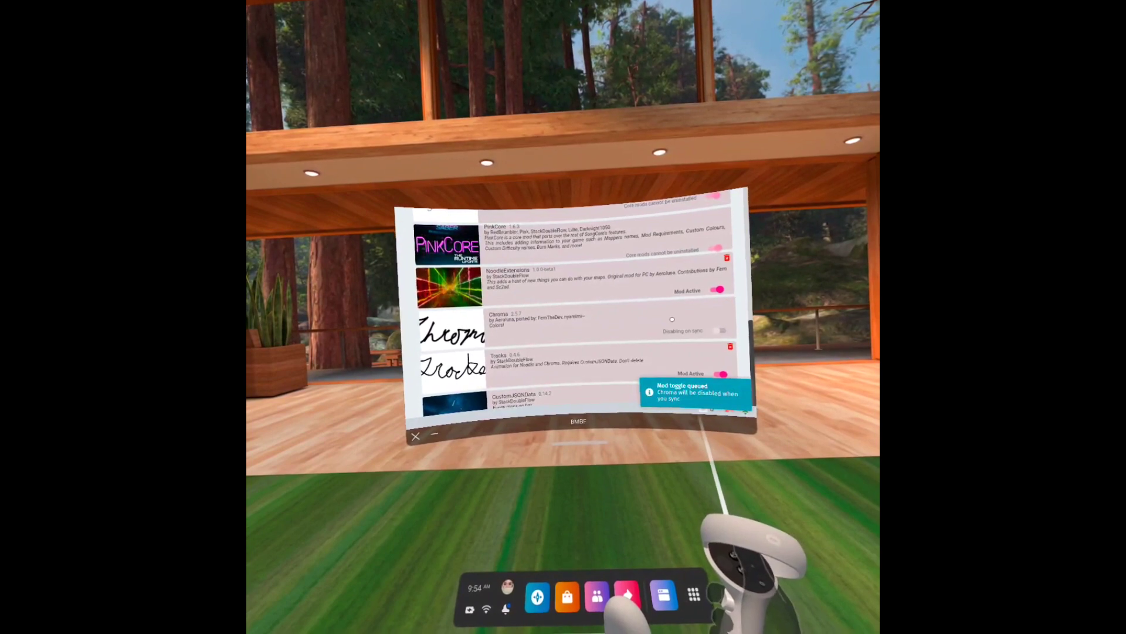
scroll(679, 327, "up", 8)
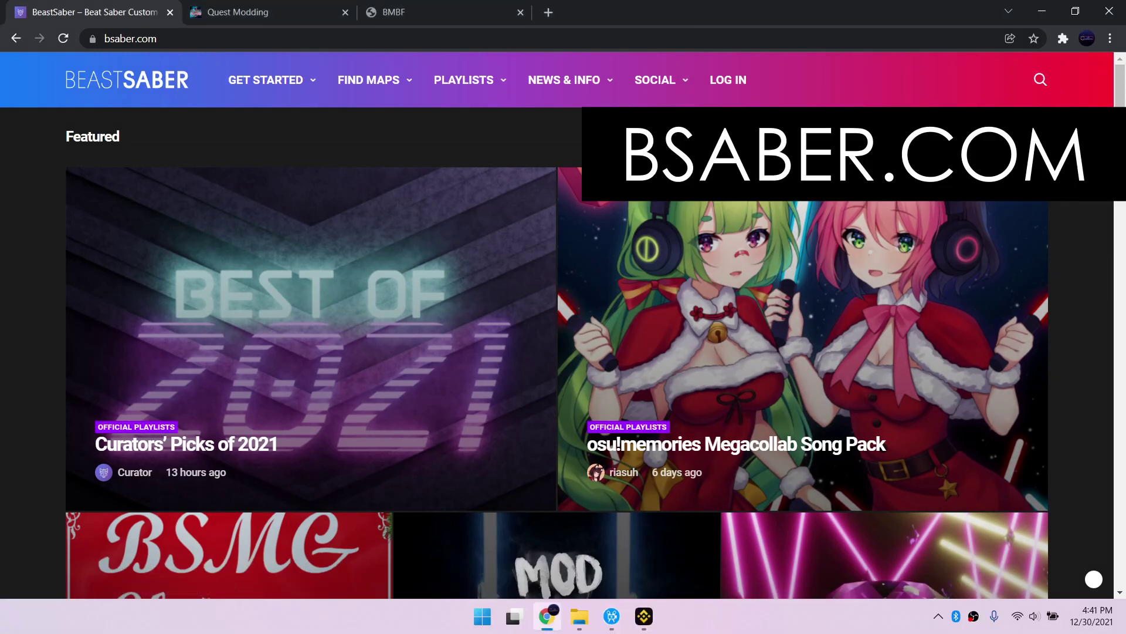
Search bsaber.com in Chrome for selena gomez and download the Say Goodbye, Look At Her Now and Ice Cream maps.
key("Return")
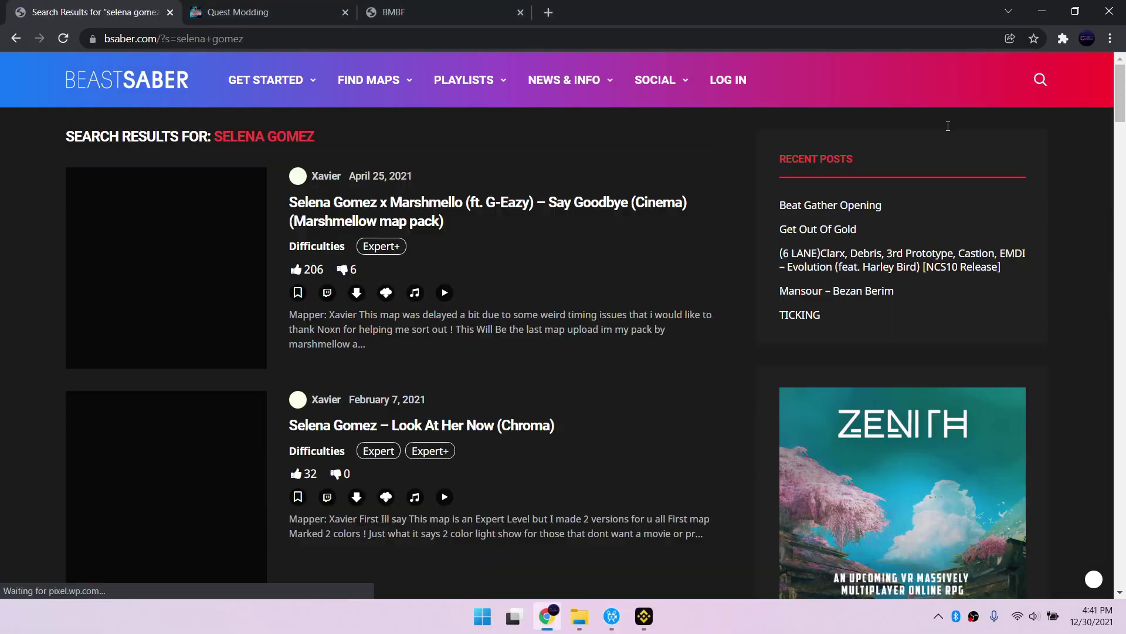
left_click(356, 292)
scroll(359, 290, "down", 4)
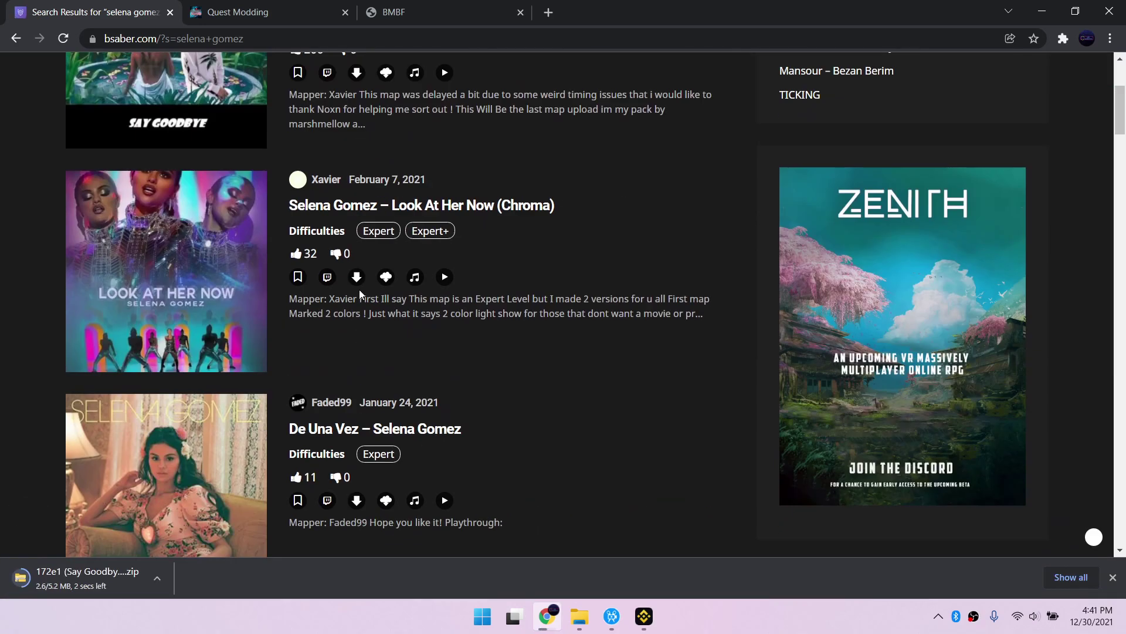
left_click(356, 274)
scroll(549, 313, "down", 5)
left_click(356, 356)
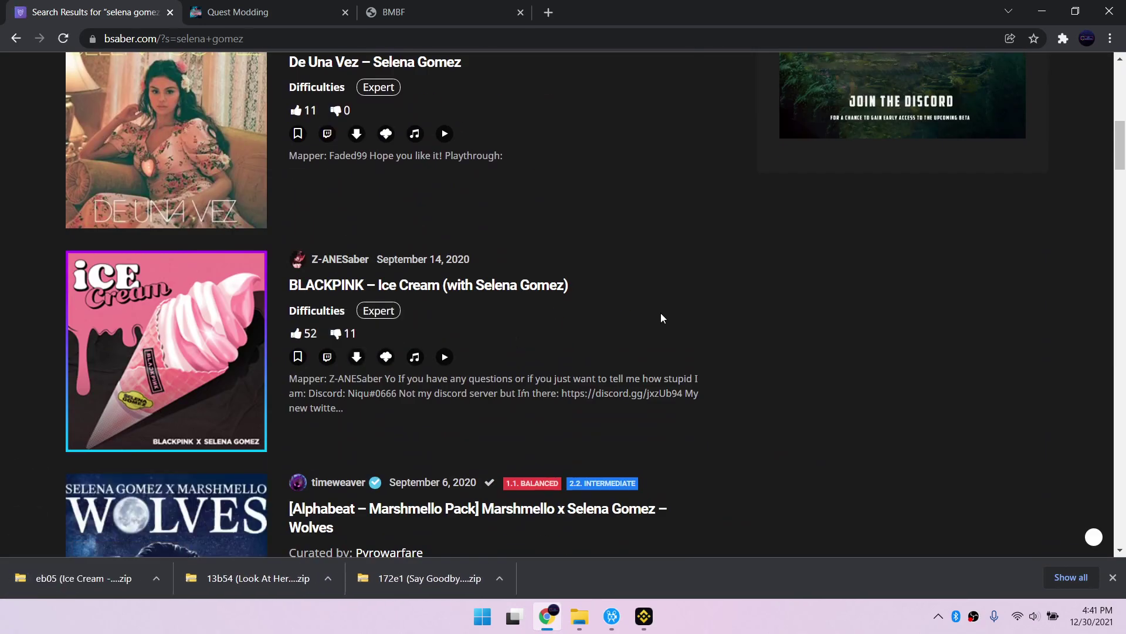
Open the Released Mods list on questboard.xyz and browse the available mods.
left_click(311, 18)
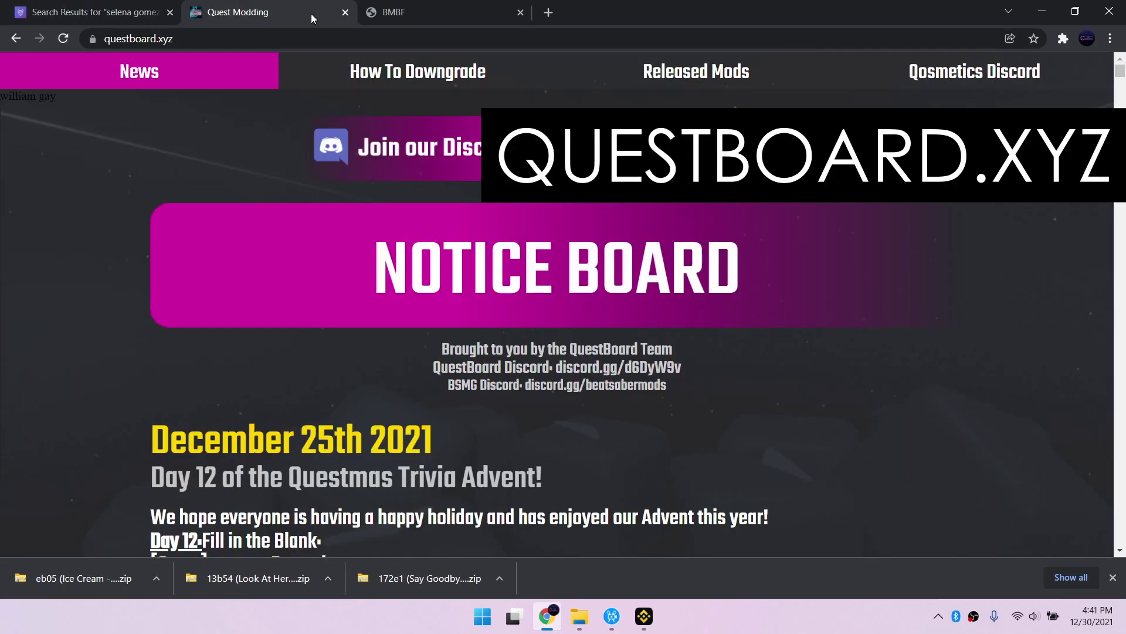
left_click(735, 78)
scroll(1047, 216, "down", 15)
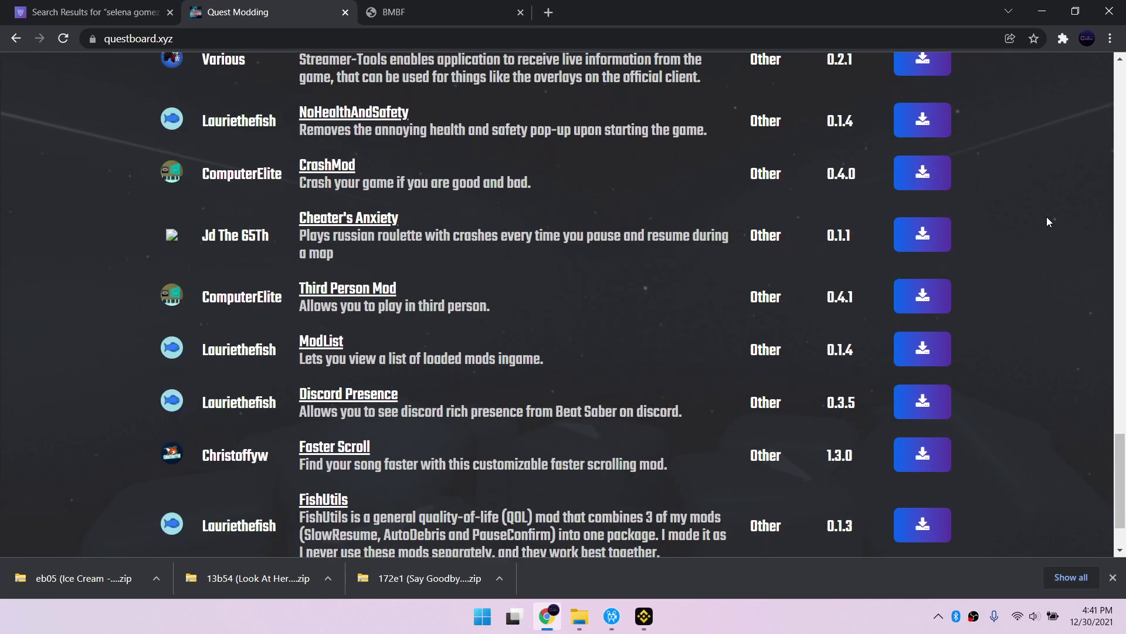
Download the Discord Presence mod from the released mods list and open BMBF's Tools page in the headset.
scroll(1046, 221, "down", 2)
left_click(938, 325)
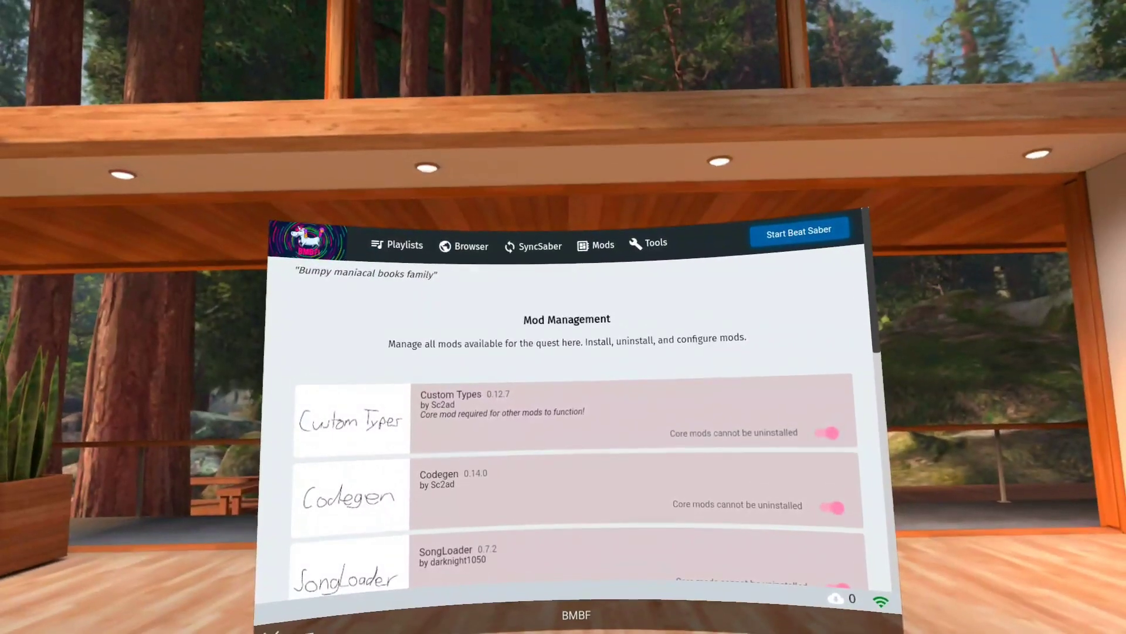
left_click(648, 251)
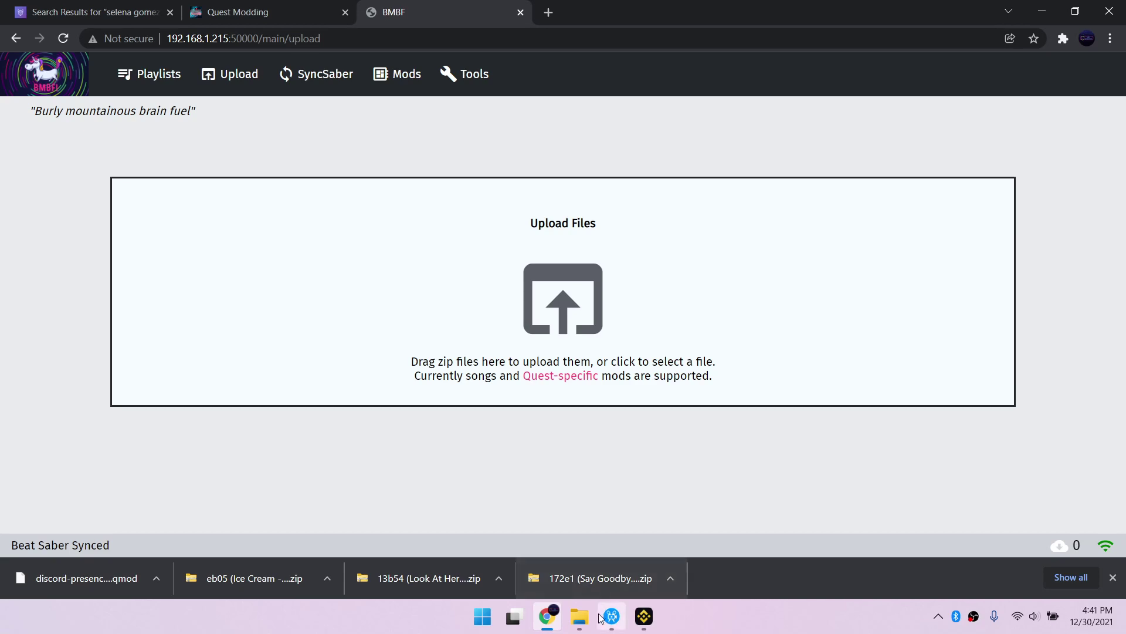
Shrink the Downloads folder window beside BMBF's upload page and upload the Say Goodbye, Look At Her Now and Ice Cream zip files.
left_click(580, 619)
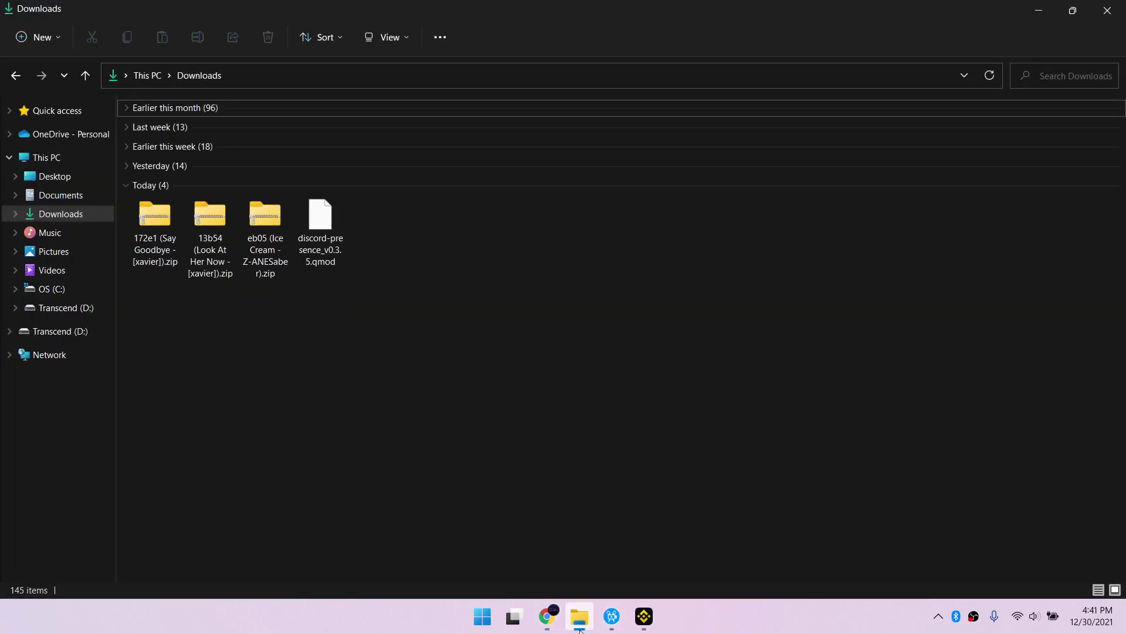
left_click(1076, 10)
left_click_drag(624, 80, 808, 154)
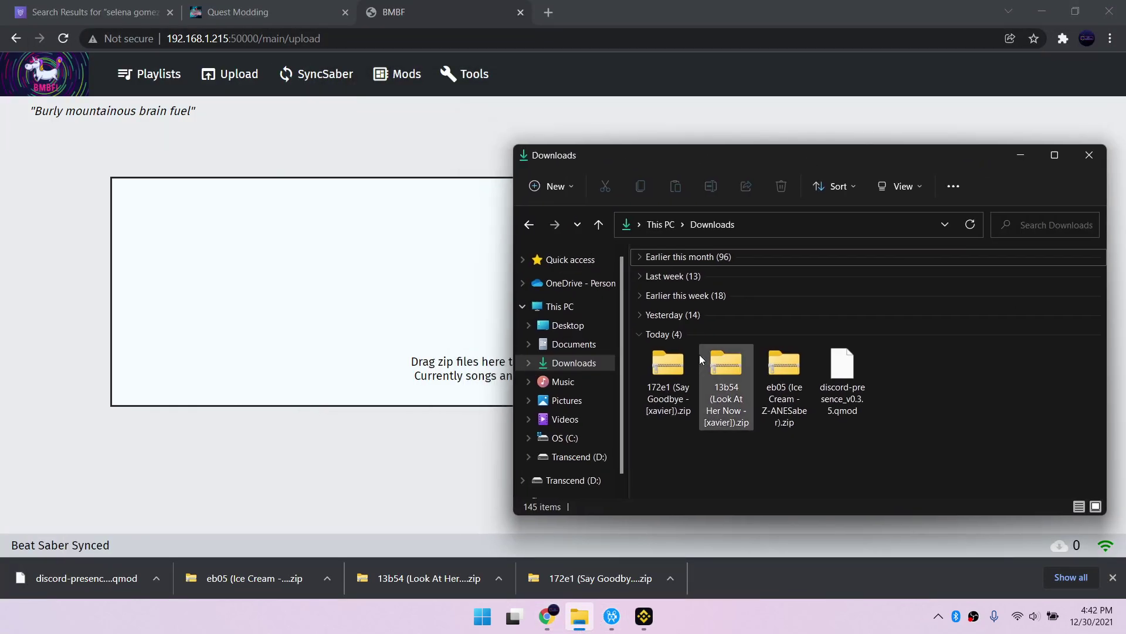
left_click_drag(664, 441, 373, 312)
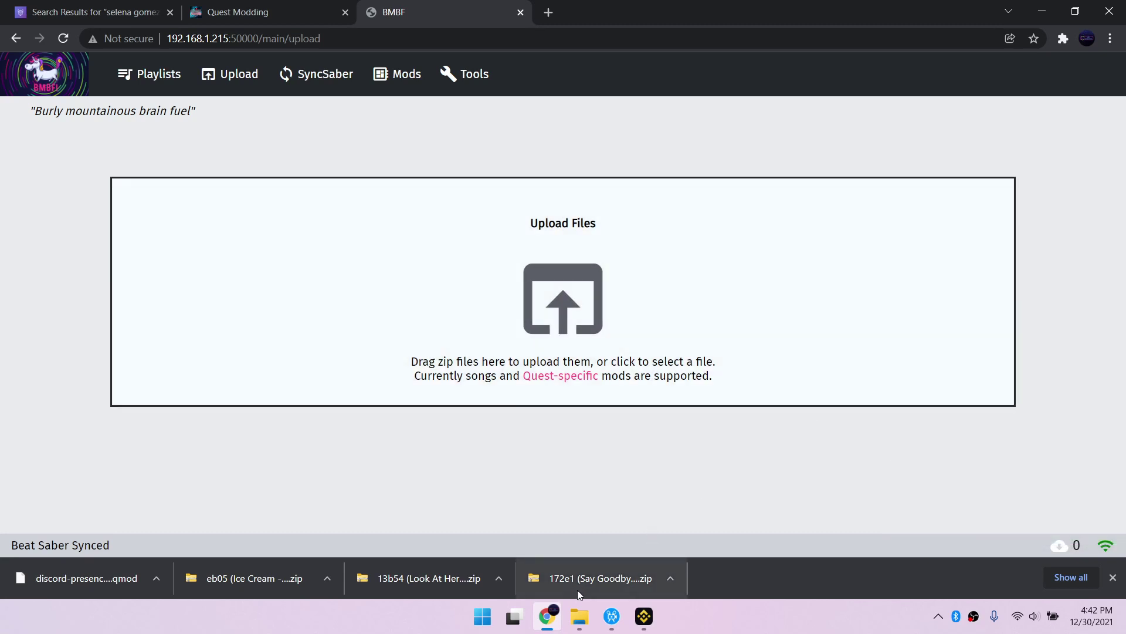
Upload discord-presence_v0.3.5.qmod from the Downloads folder to BMBF and sync the configuration to Beat Saber.
left_click(578, 616)
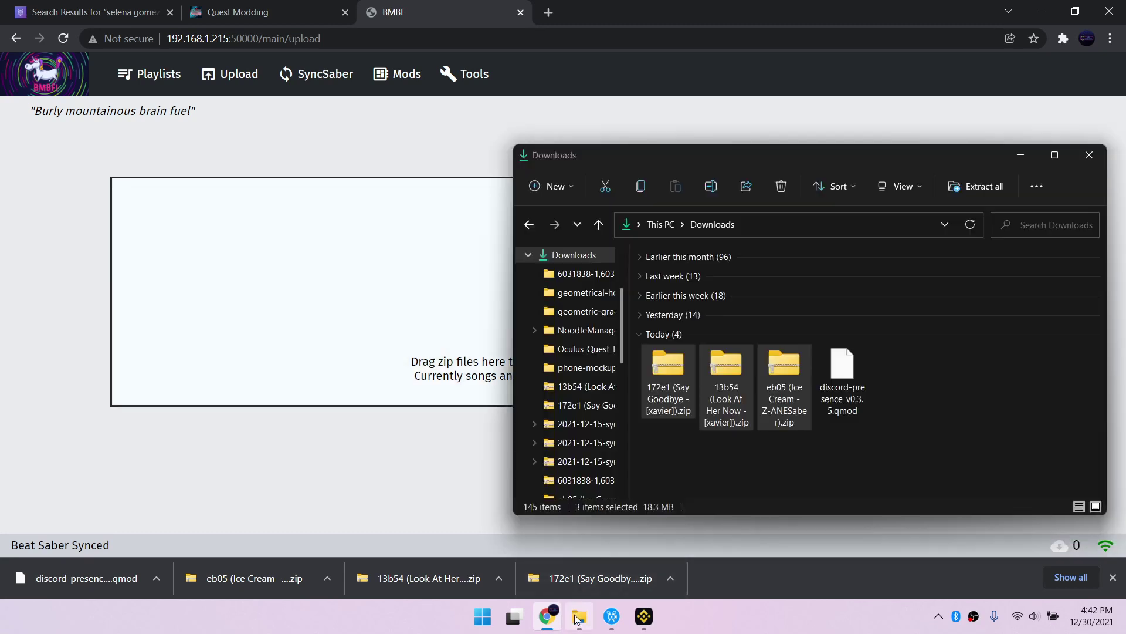
left_click_drag(862, 387, 372, 333)
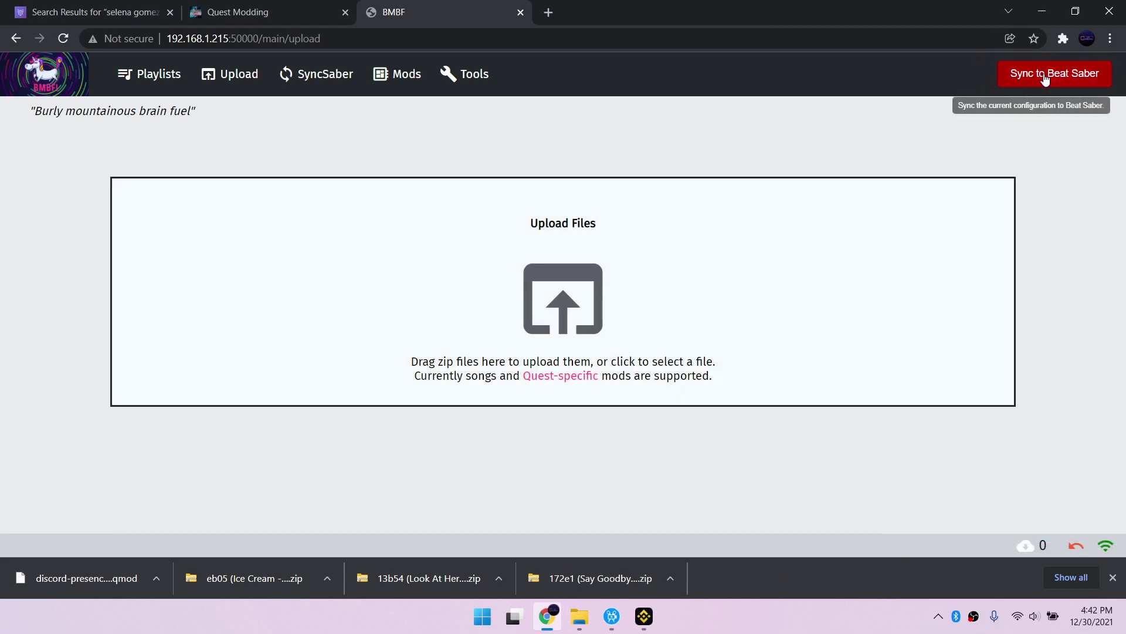
left_click(1045, 79)
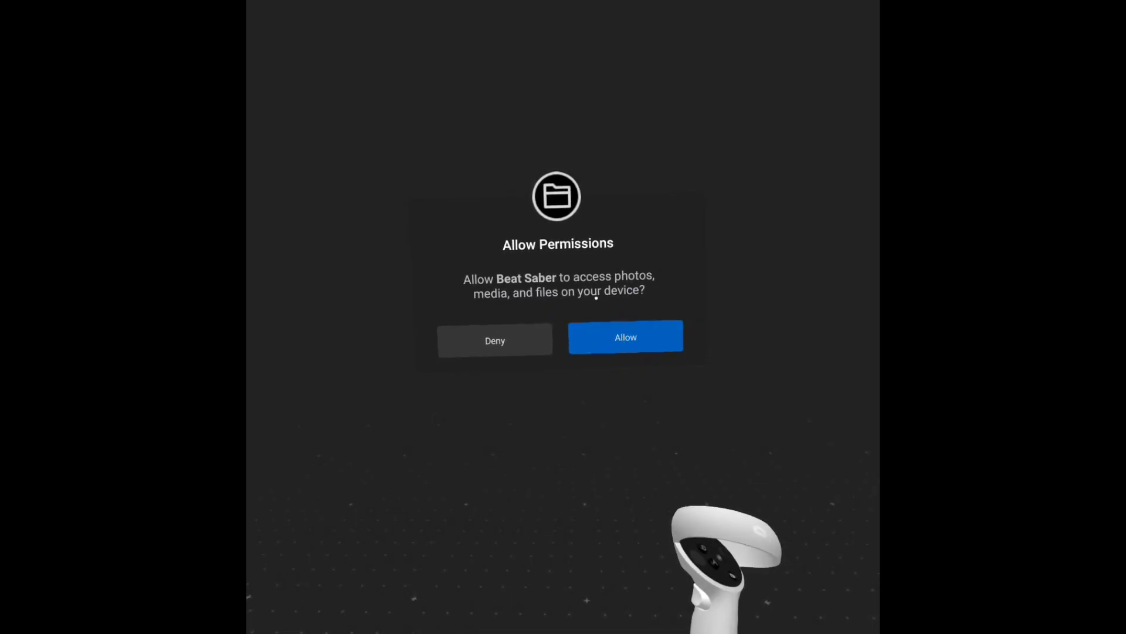
Start the modded Beat Saber in the headset, allowing file access, keeping the unofficial version and continuing in English.
left_click(638, 339)
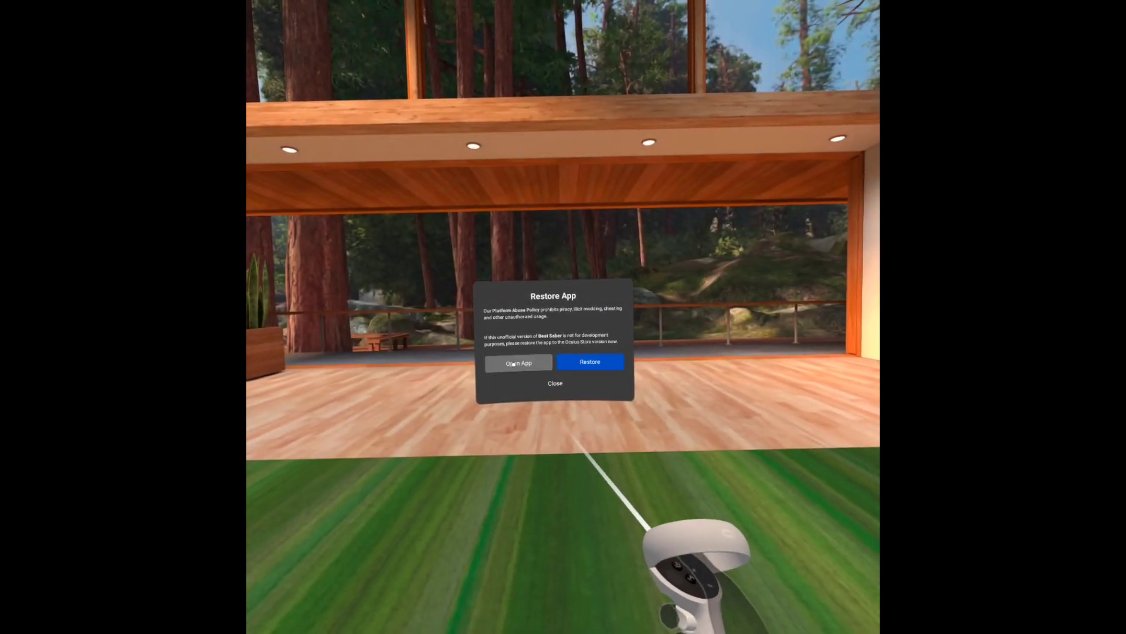
left_click(516, 362)
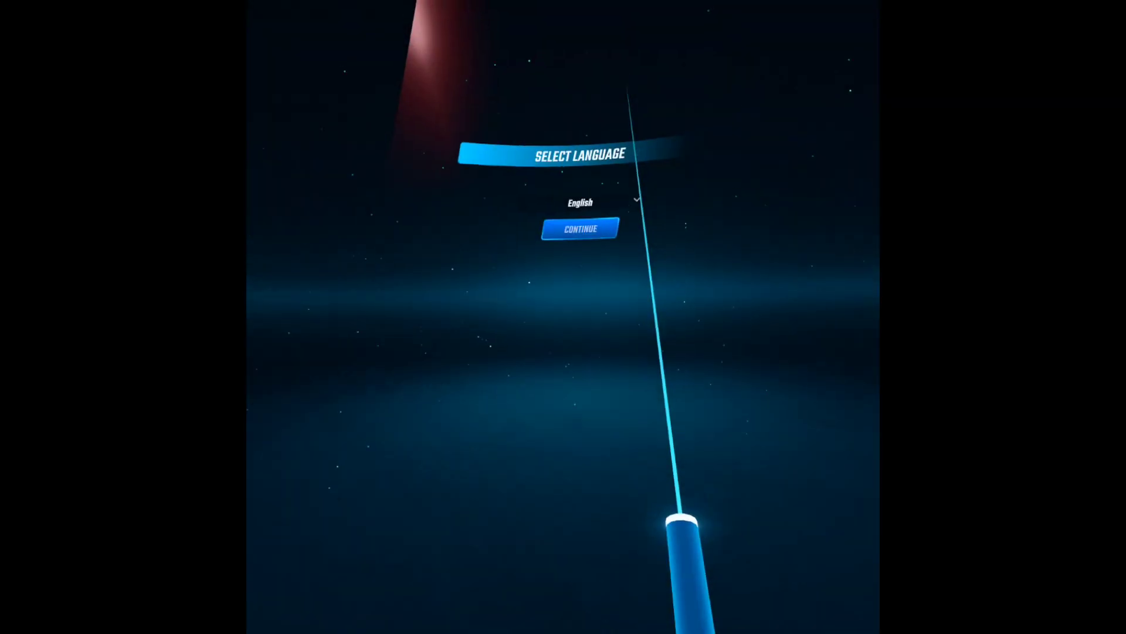
left_click(581, 229)
left_click(704, 395)
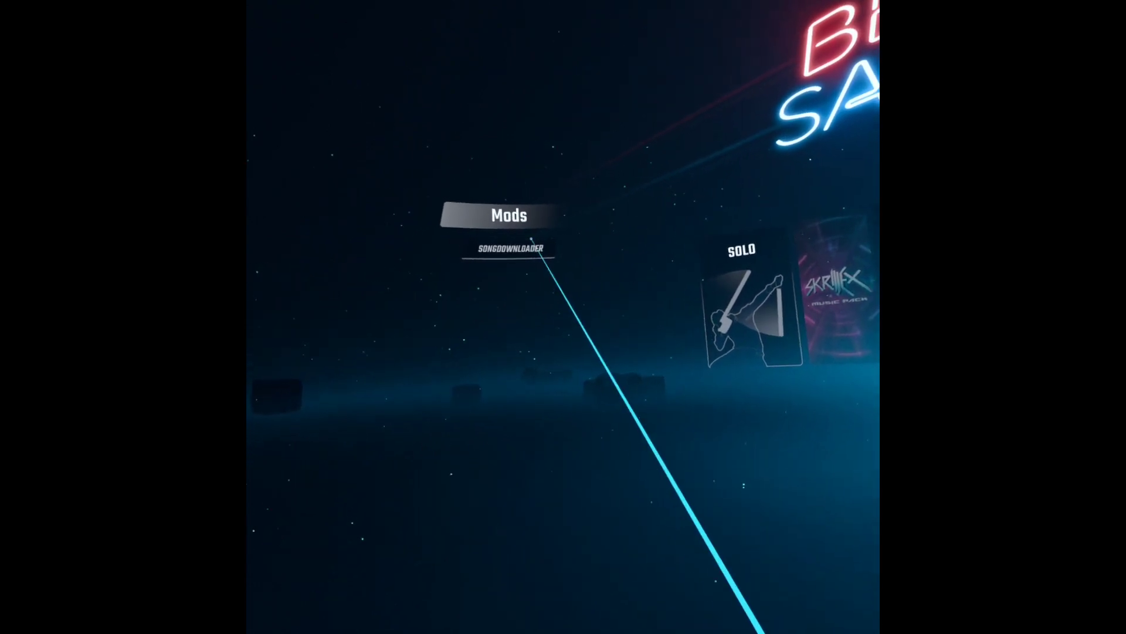
Search the SongDownloader mod for blackpink and remove the Noodle Extensions requirement from its search filters.
left_click(508, 251)
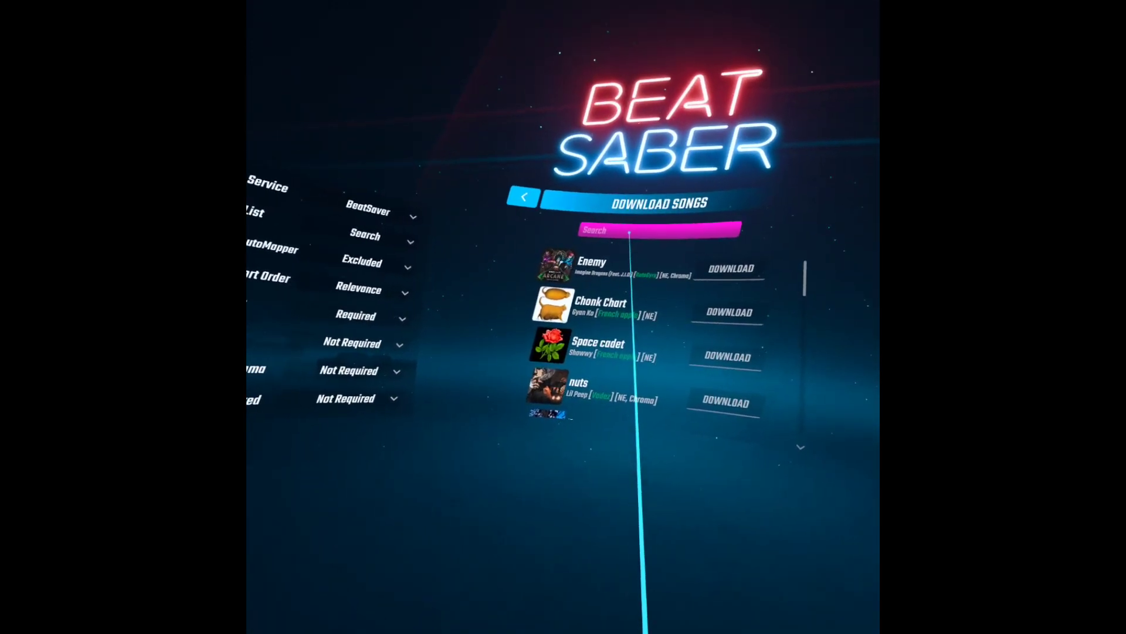
left_click(617, 232)
type("blackpink")
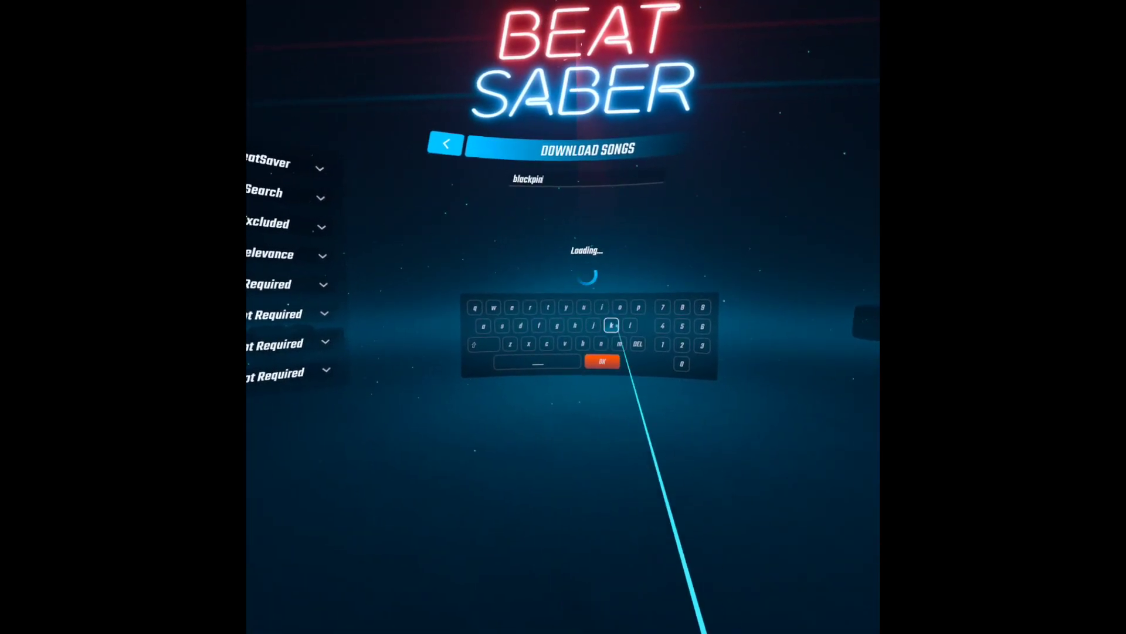
left_click(602, 360)
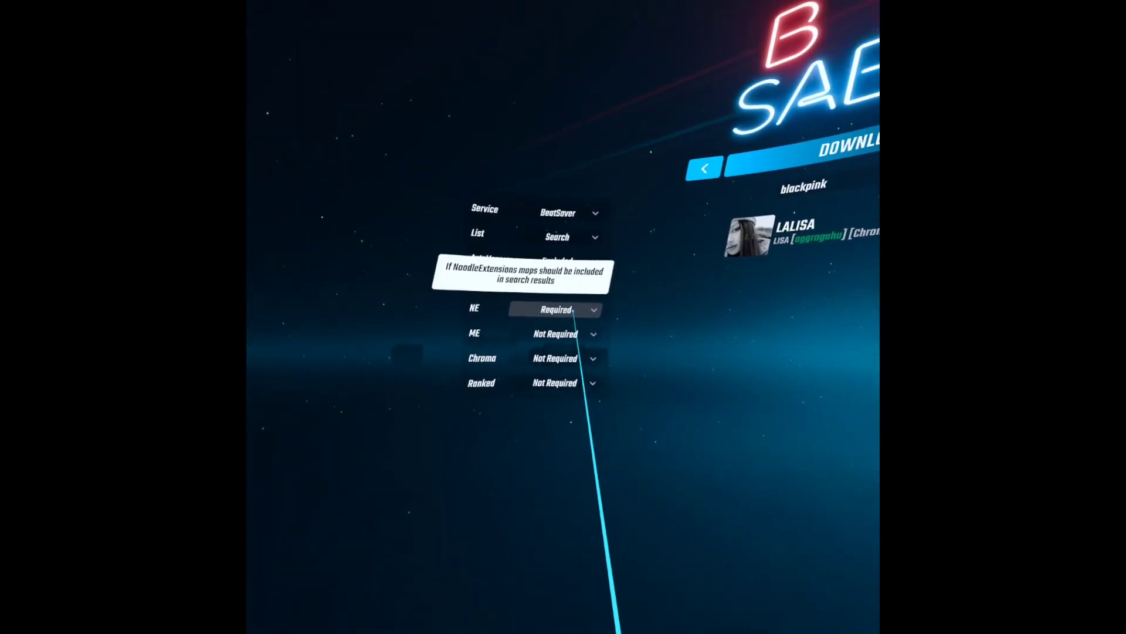
left_click(557, 289)
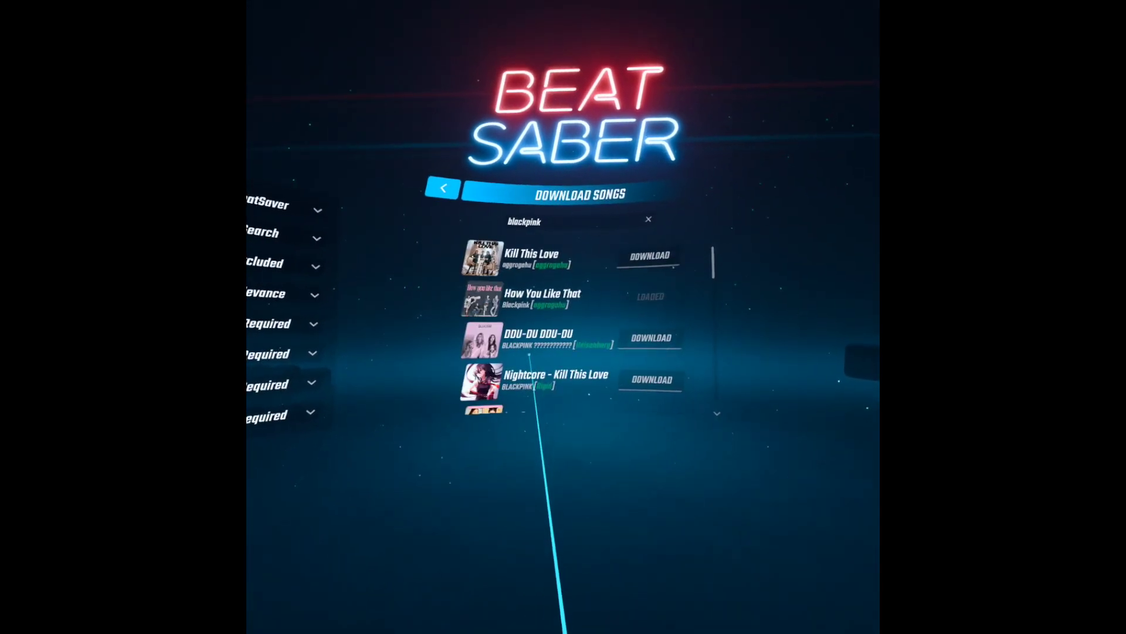
Leave the song downloader and select the song 1015 among Solo mode's custom levels.
left_click(443, 188)
left_click(549, 294)
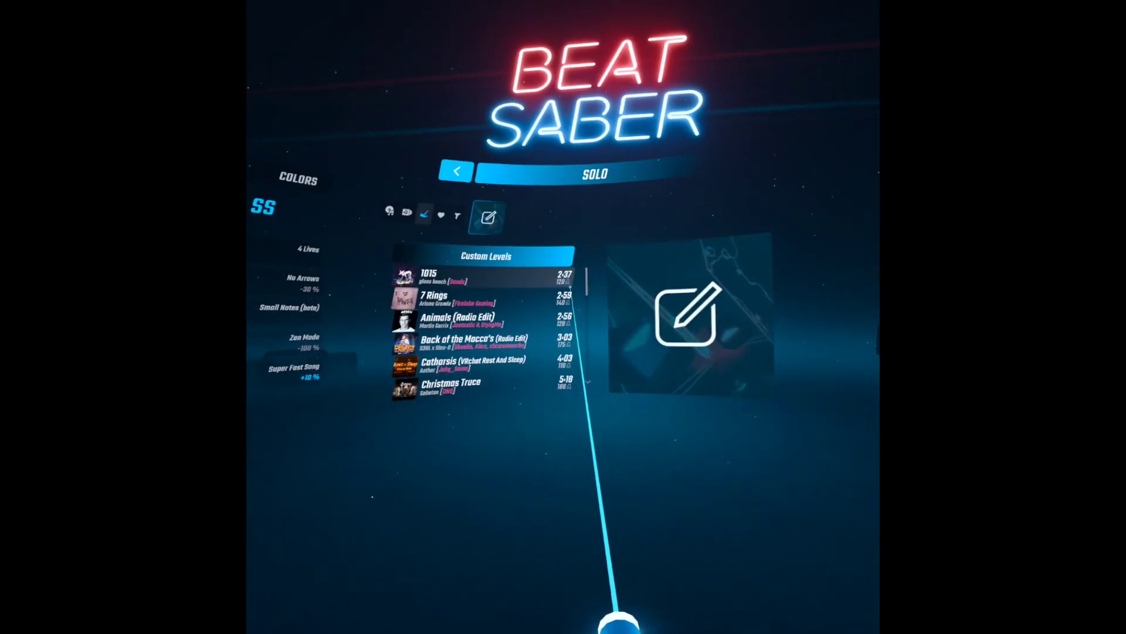
left_click(517, 276)
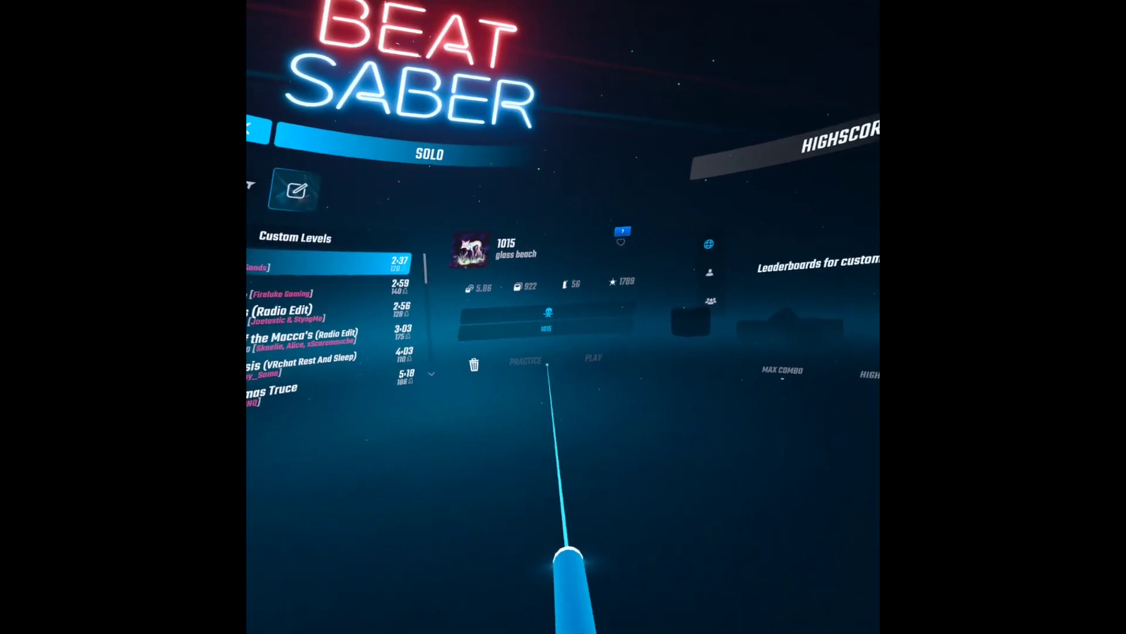
Switch Solo mode to the official music packs and select the song DNA. in the Interscope Mixtape.
left_click(449, 204)
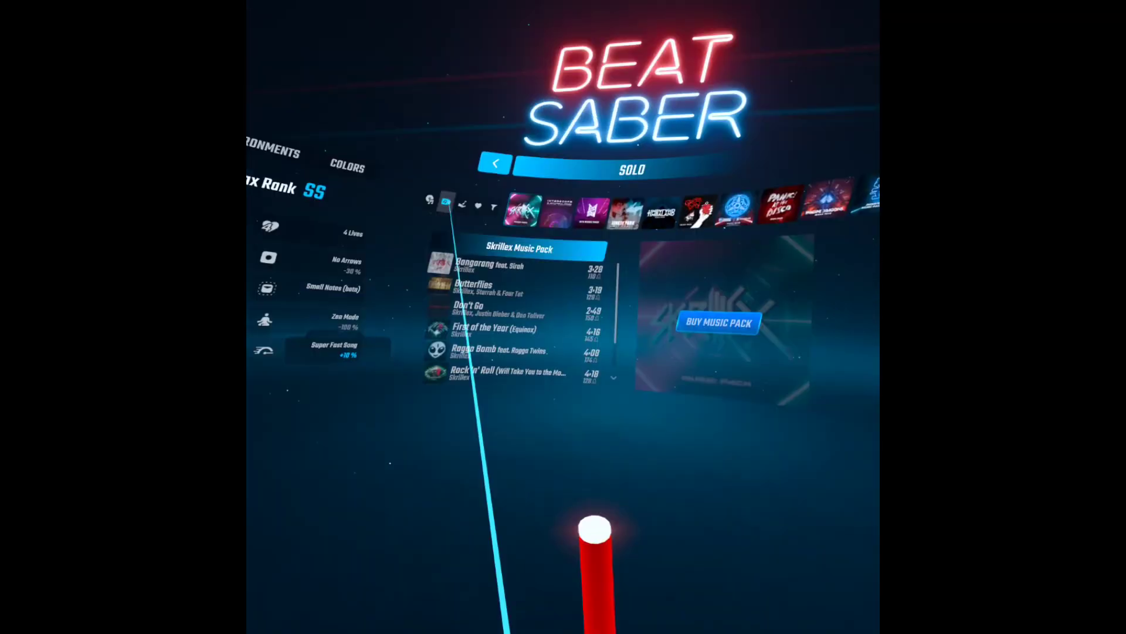
left_click(556, 212)
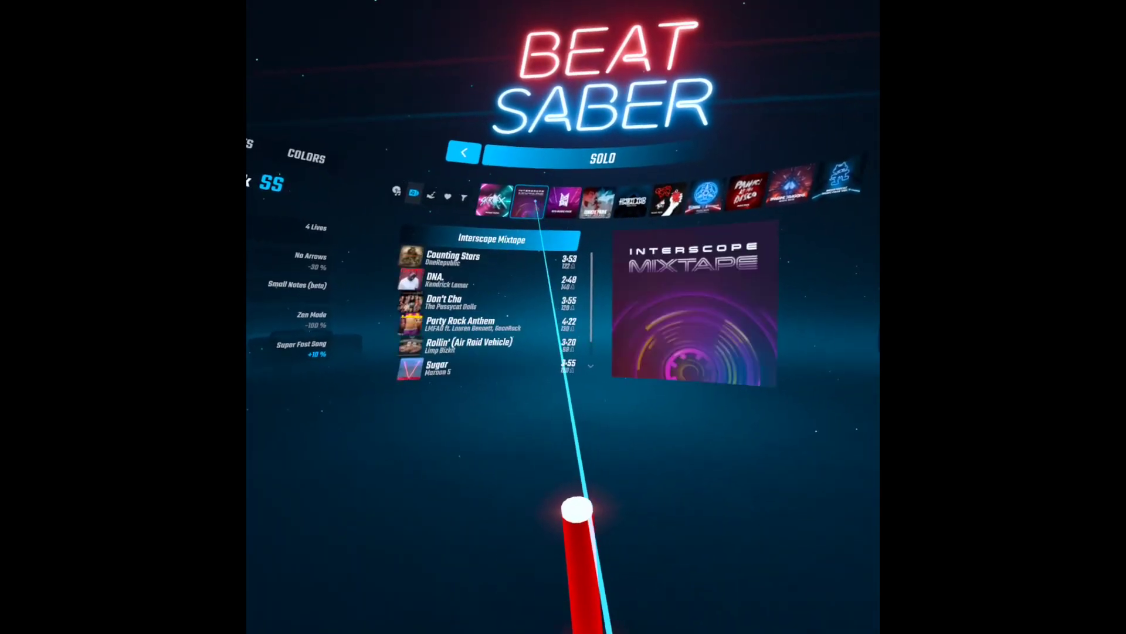
left_click(448, 275)
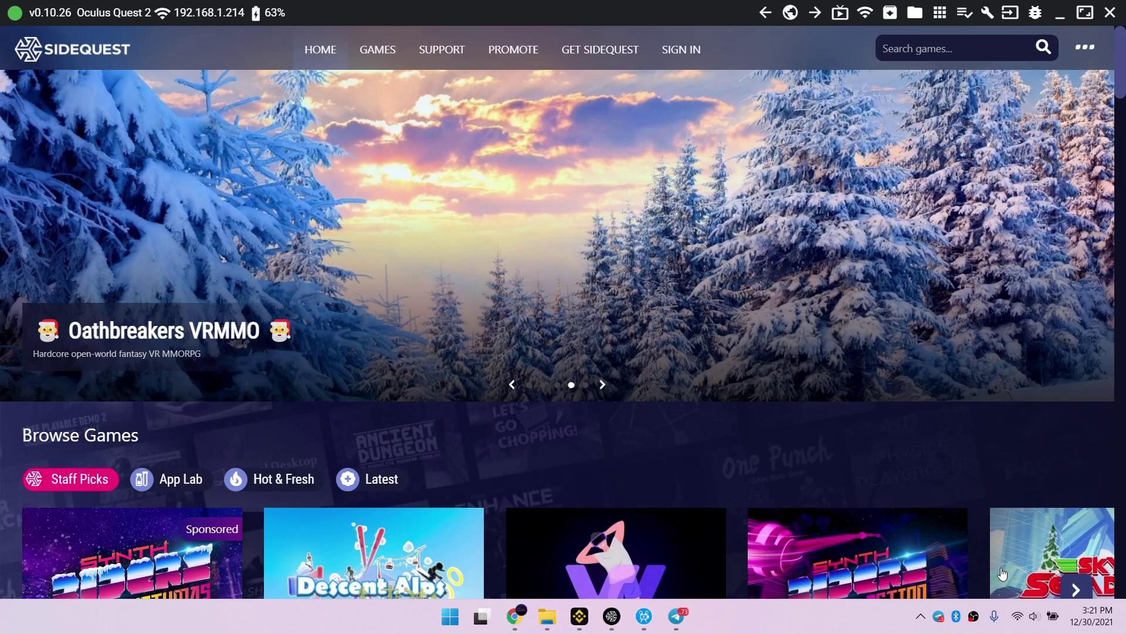
Switch to SideQuest and restore Beat Saber's game data backup 2021-12-29T00-22-13.642Z from the headset's installed apps.
left_click(940, 13)
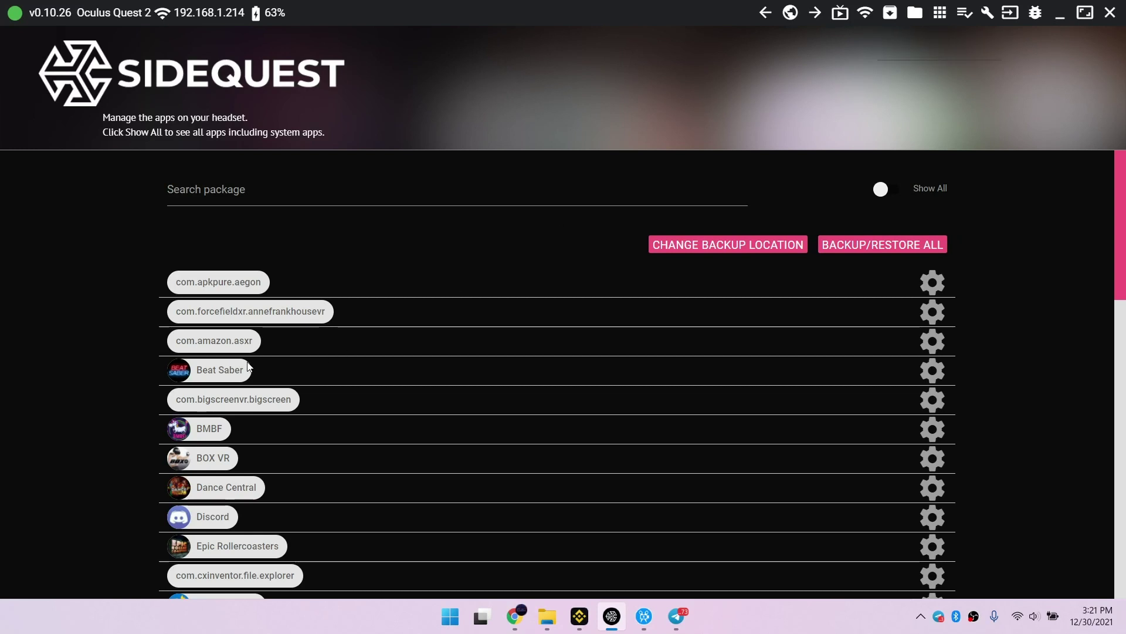
left_click(930, 372)
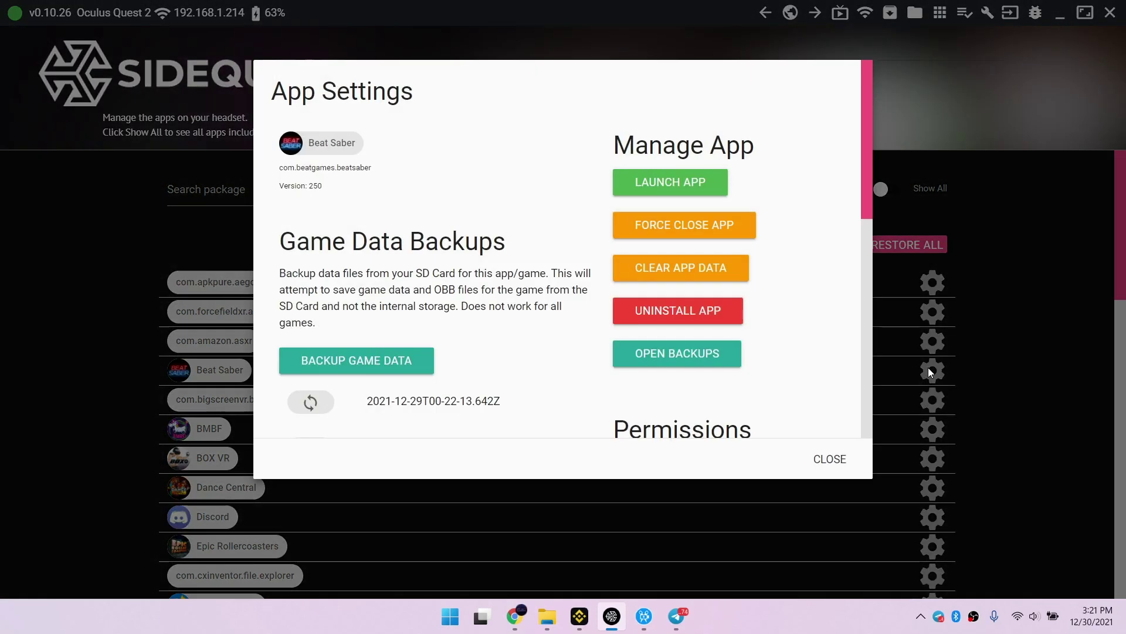
left_click(310, 404)
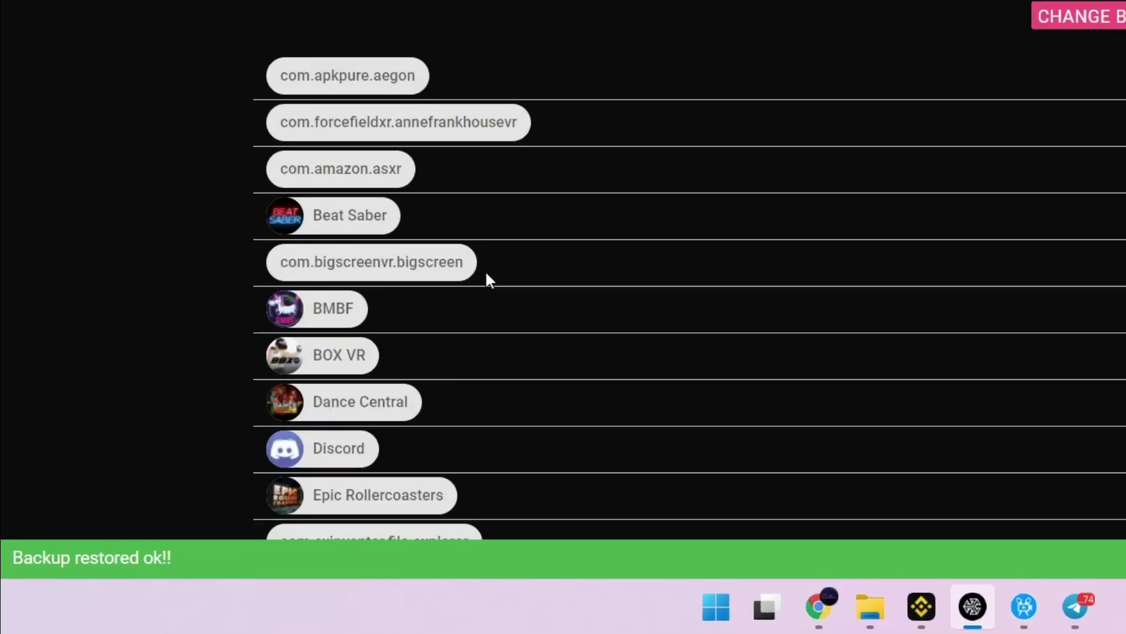